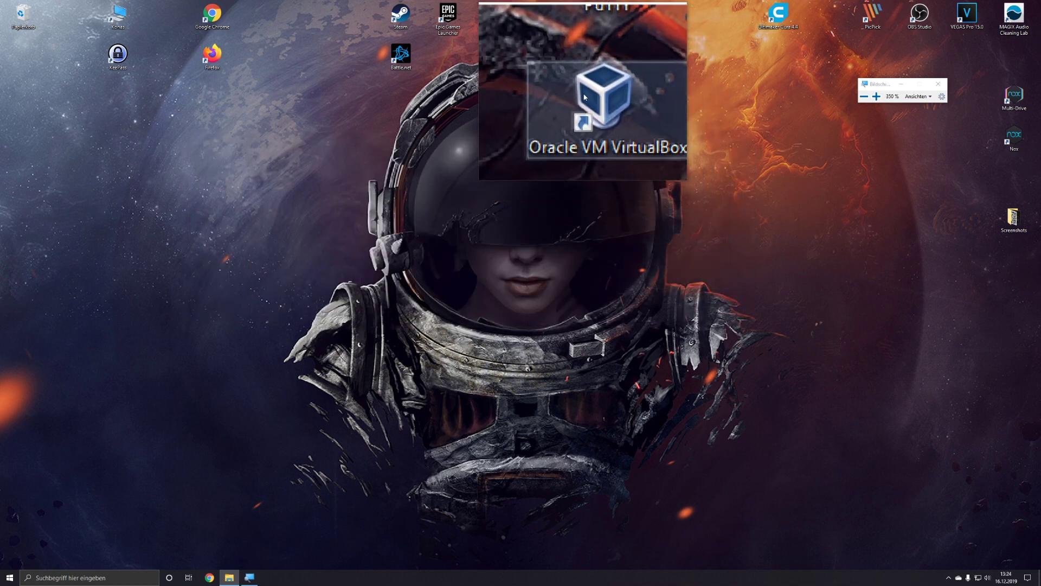
Step: Reduce the Magnifier's zoom to 100% and turn the Magnifier off
{"action": "key", "text": "super+minus"}
{"action": "key", "text": "super+minus"}
{"action": "key", "text": "super+minus"}
{"action": "key", "text": "super+minus"}
{"action": "key", "text": "super+minus"}
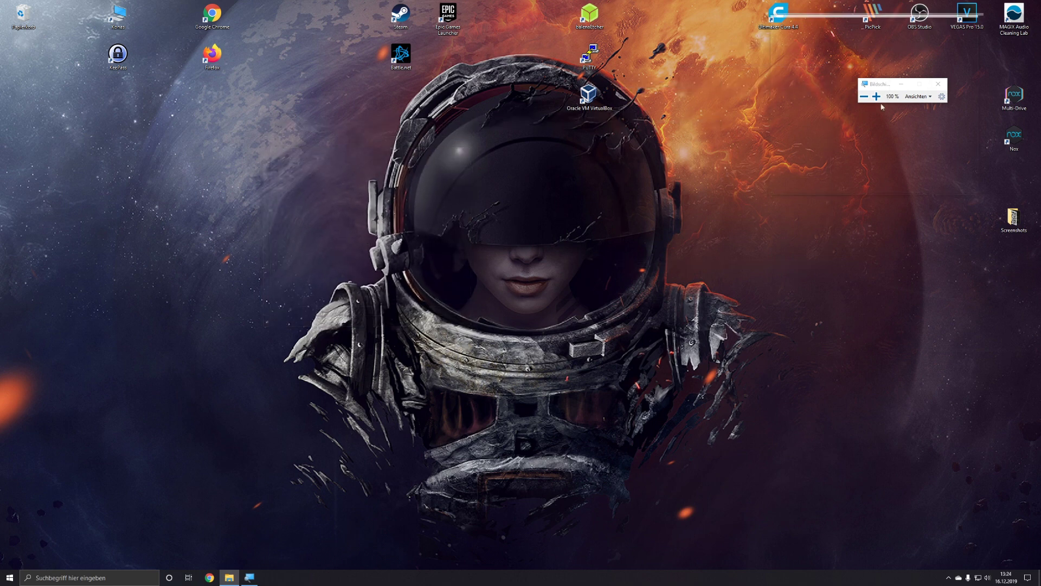
{"action": "left_click", "coordinate": [918, 96]}
{"action": "key", "text": "super+Escape"}
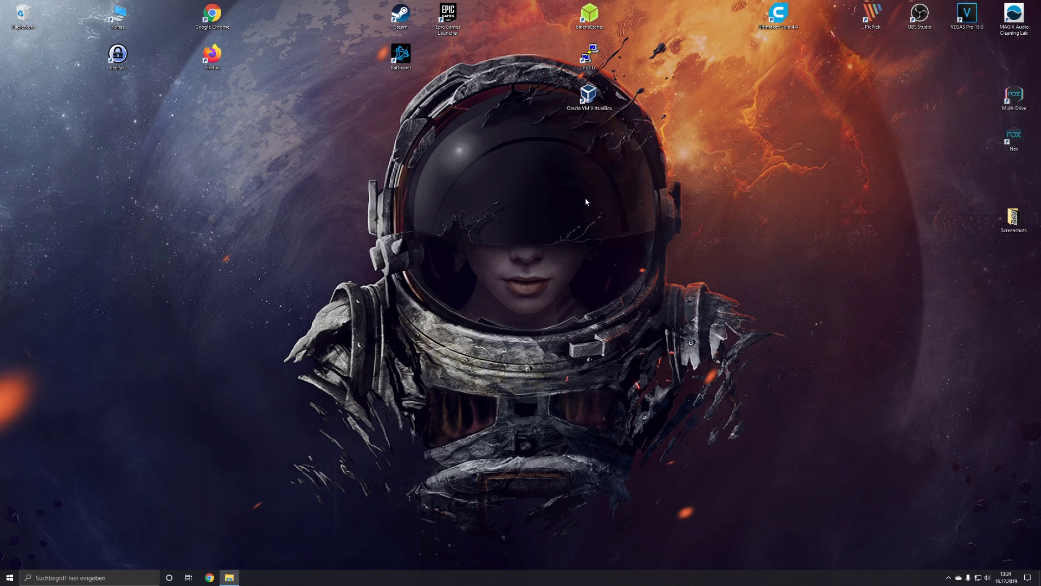
Step: Start the Magnifier in docked view, enlarge it to 200% and return the zoom to 100%
{"action": "key", "text": "super+plus"}
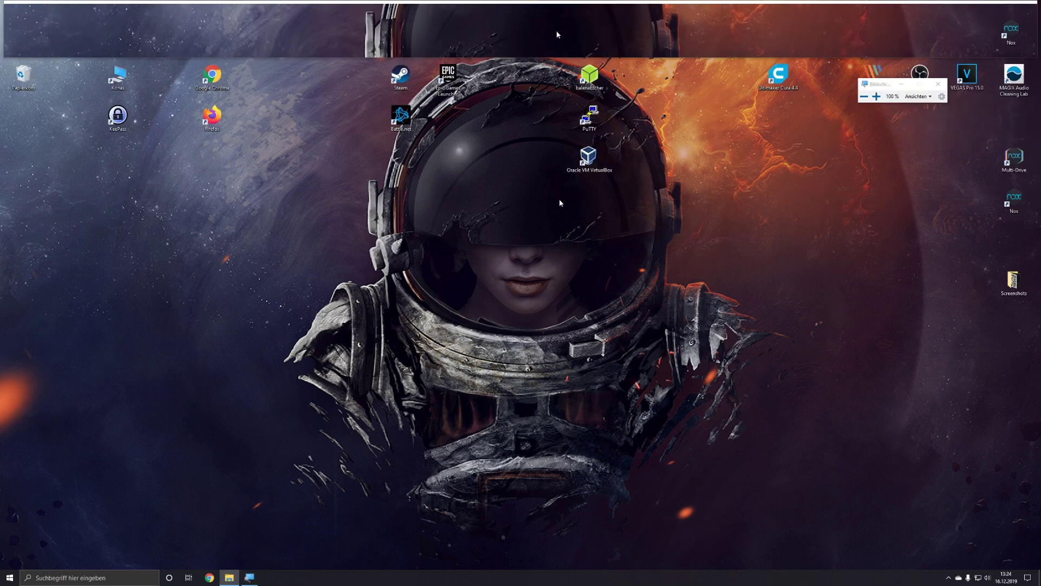
{"action": "key", "text": "super+plus"}
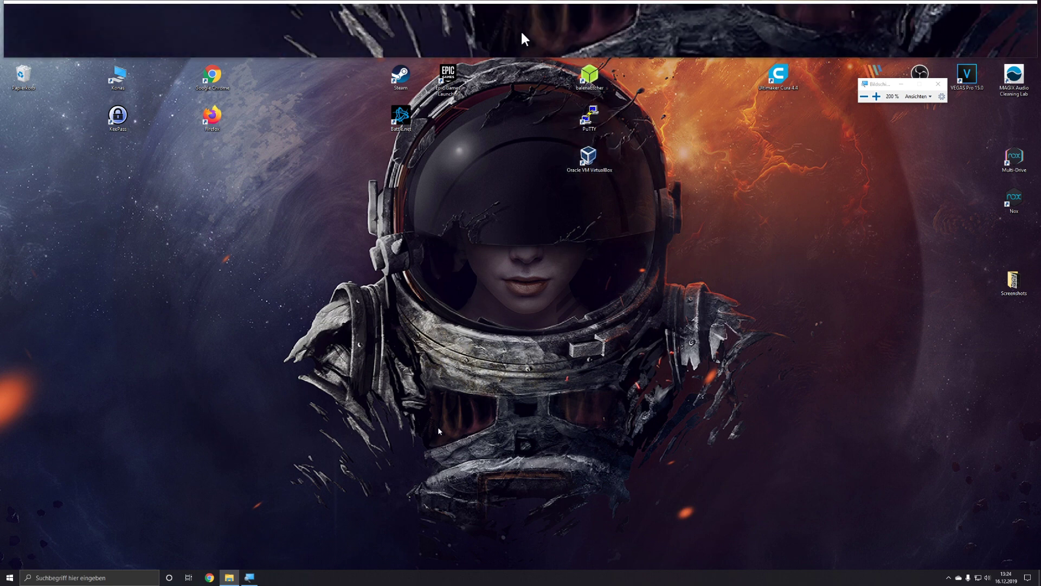
{"action": "key", "text": "super+minus"}
{"action": "key", "text": "super+minus"}
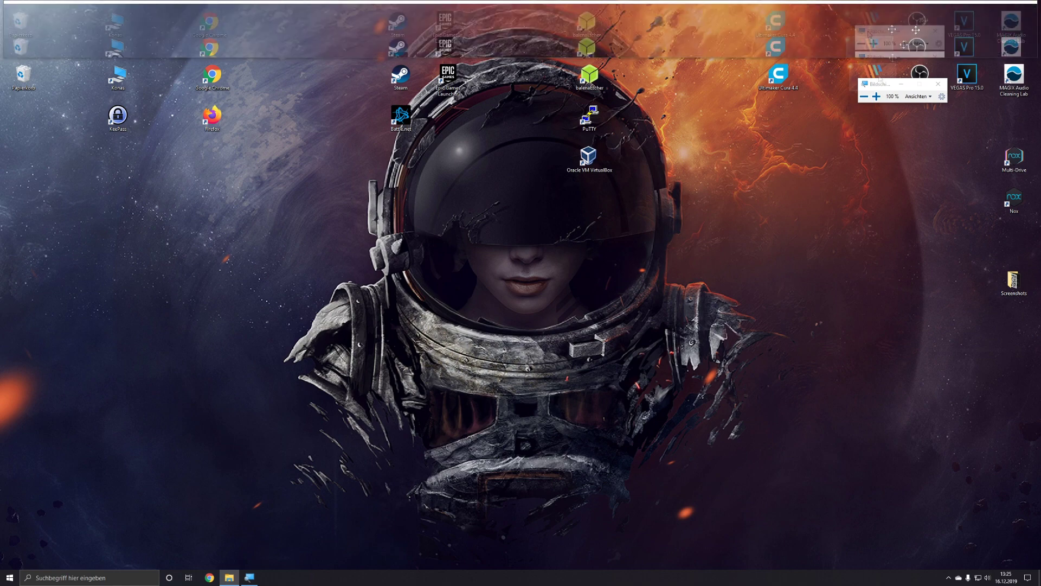
Step: Open the Magnifier settings and choose 50% as the zoom increment
{"action": "left_click", "coordinate": [941, 97]}
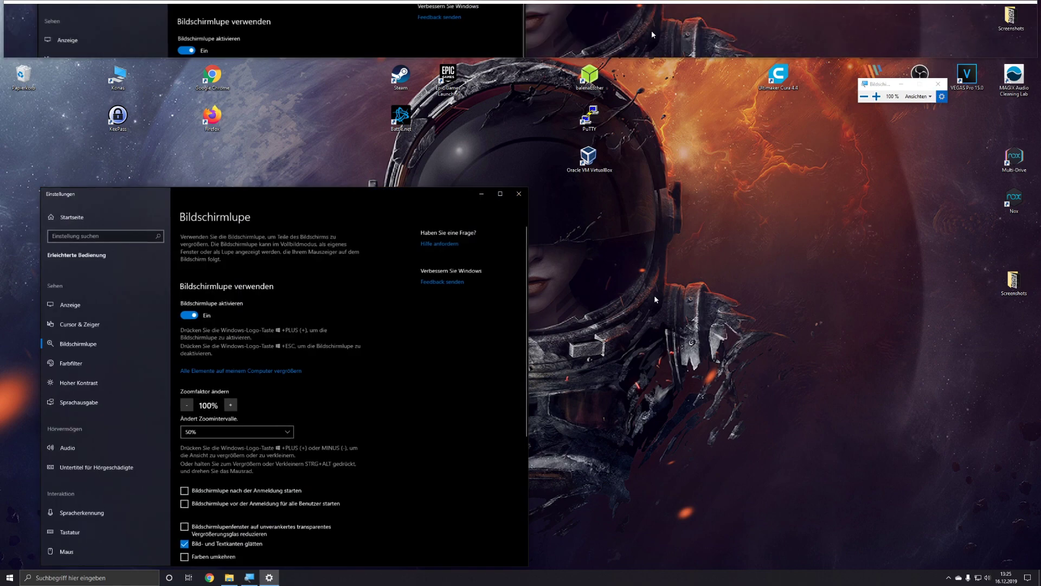
{"action": "scroll", "coordinate": [328, 390], "scroll_direction": "down", "scroll_amount": 3}
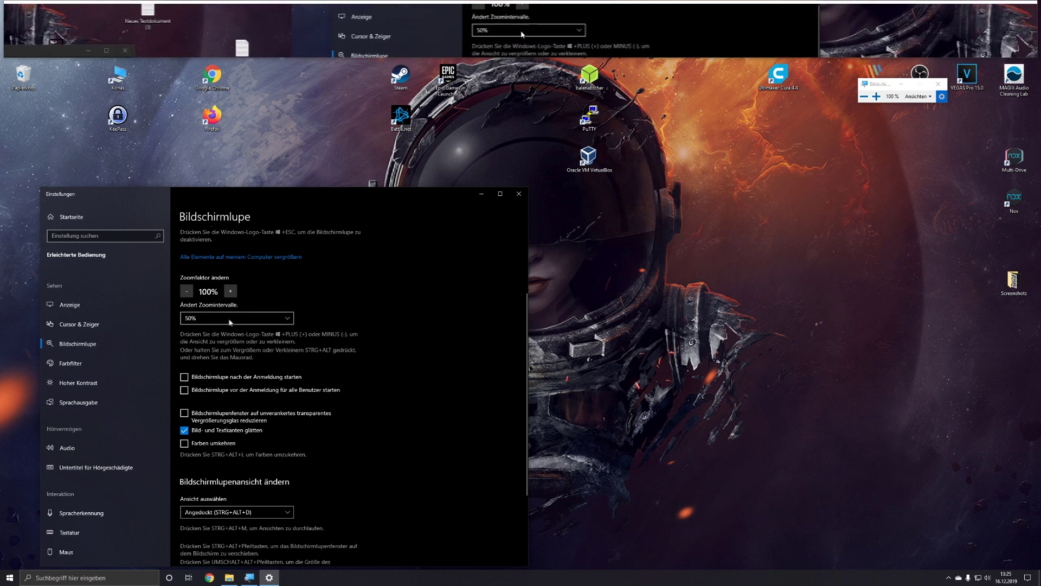
{"action": "left_click", "coordinate": [277, 321]}
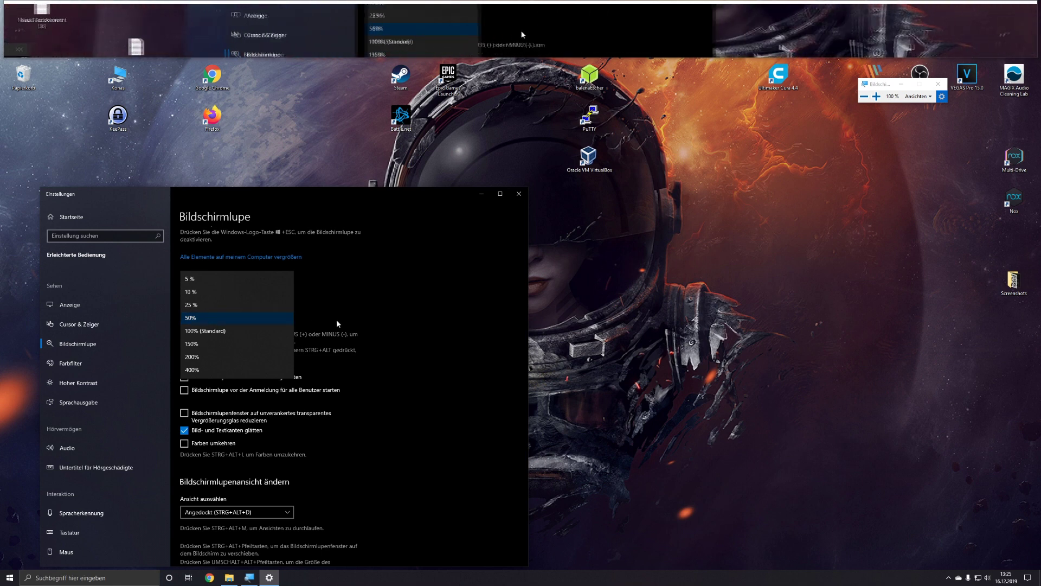
{"action": "left_click", "coordinate": [279, 317]}
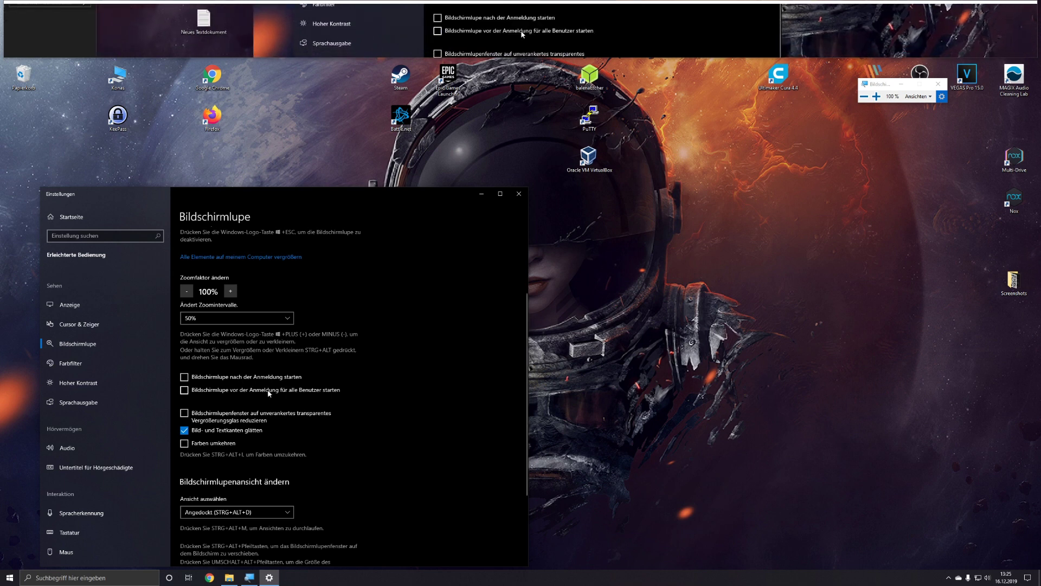
Step: Look through the available views in the Magnifier settings and turn the Magnifier off
{"action": "scroll", "coordinate": [349, 395], "scroll_direction": "down", "scroll_amount": 2}
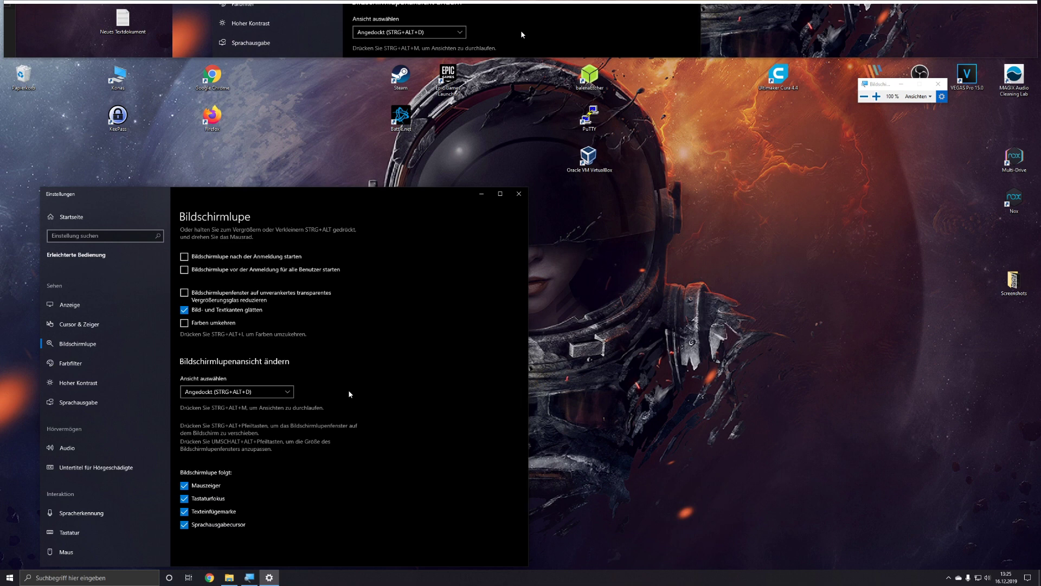
{"action": "left_click", "coordinate": [285, 392]}
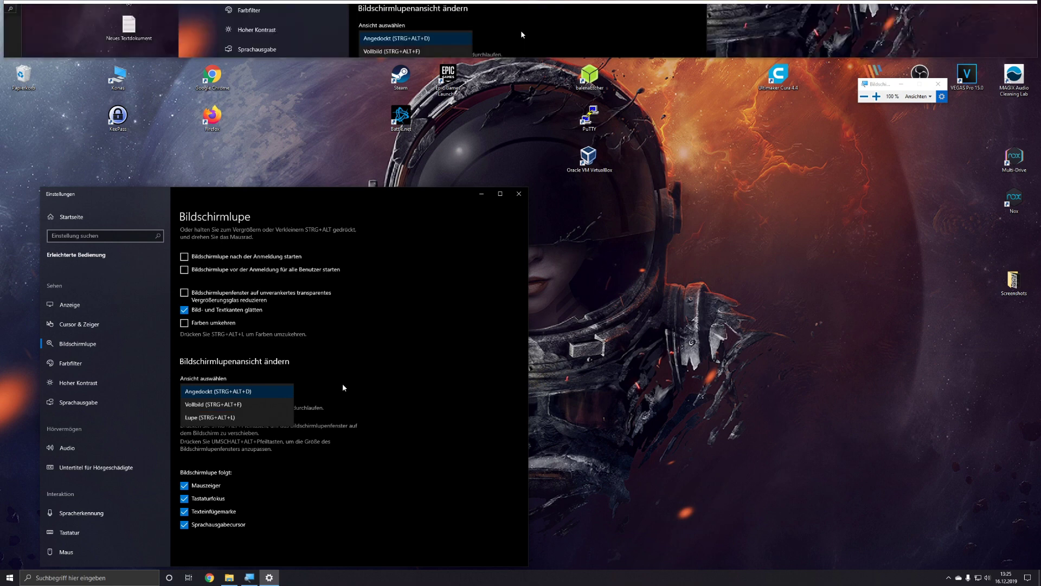
{"action": "key", "text": "super+plus"}
{"action": "key", "text": "super+minus"}
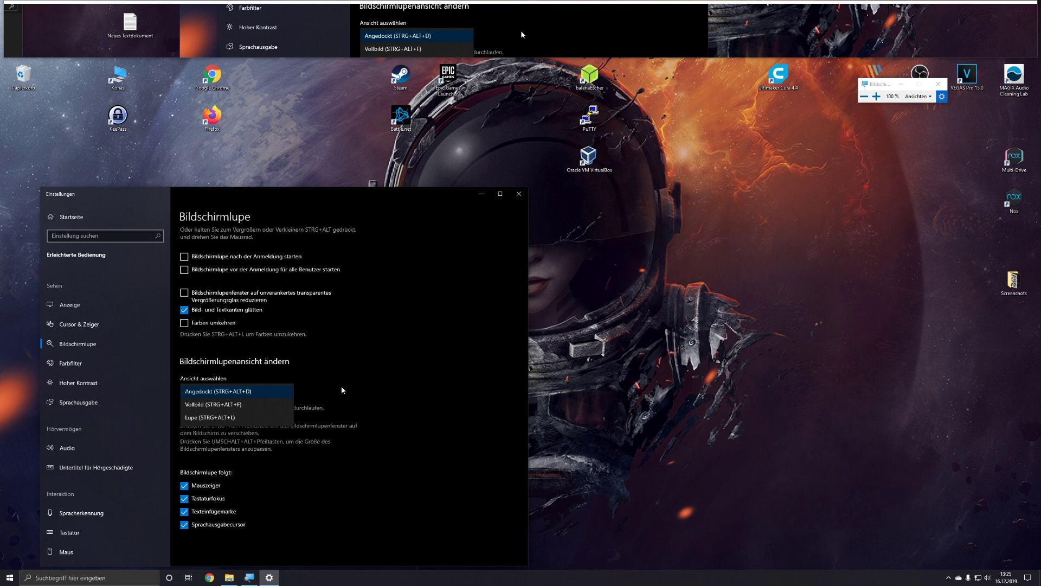
{"action": "key", "text": "super+Escape"}
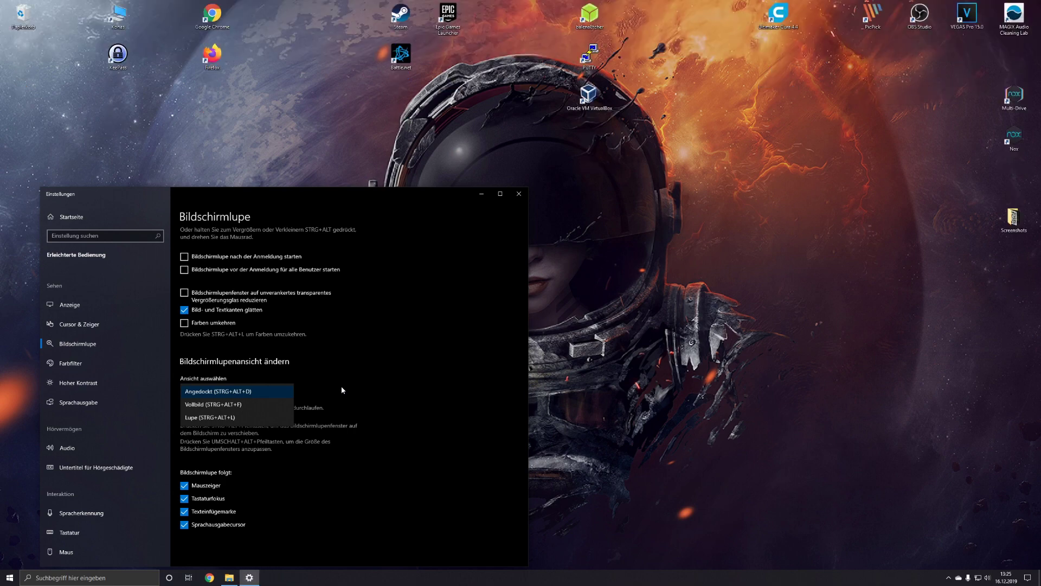
{"action": "key", "text": "Escape"}
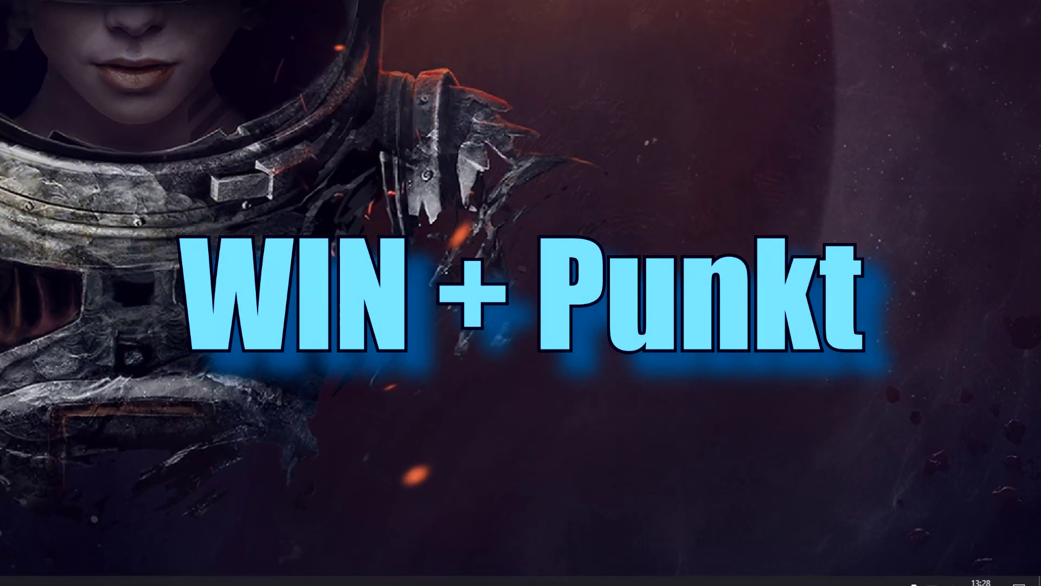
Step: Open the emoji picker and browse the smiley and people categories
{"action": "key", "text": "super+period"}
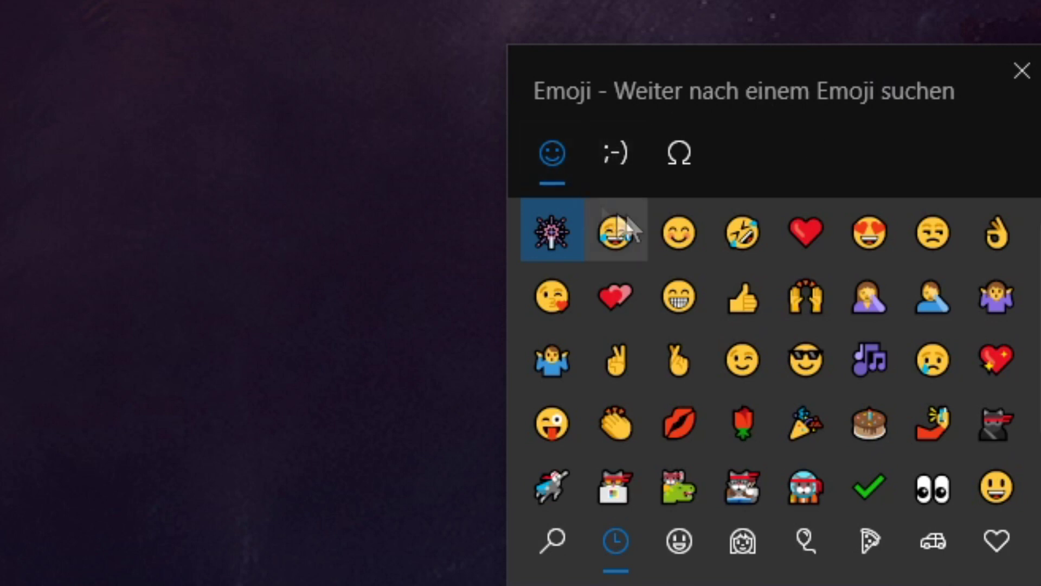
{"action": "left_click", "coordinate": [685, 538]}
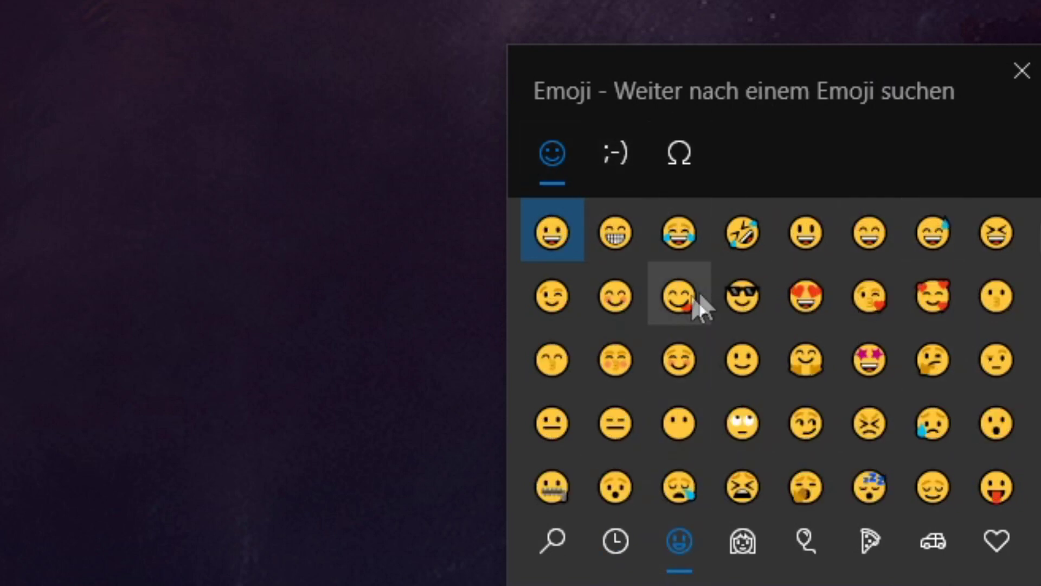
{"action": "left_click", "coordinate": [744, 541]}
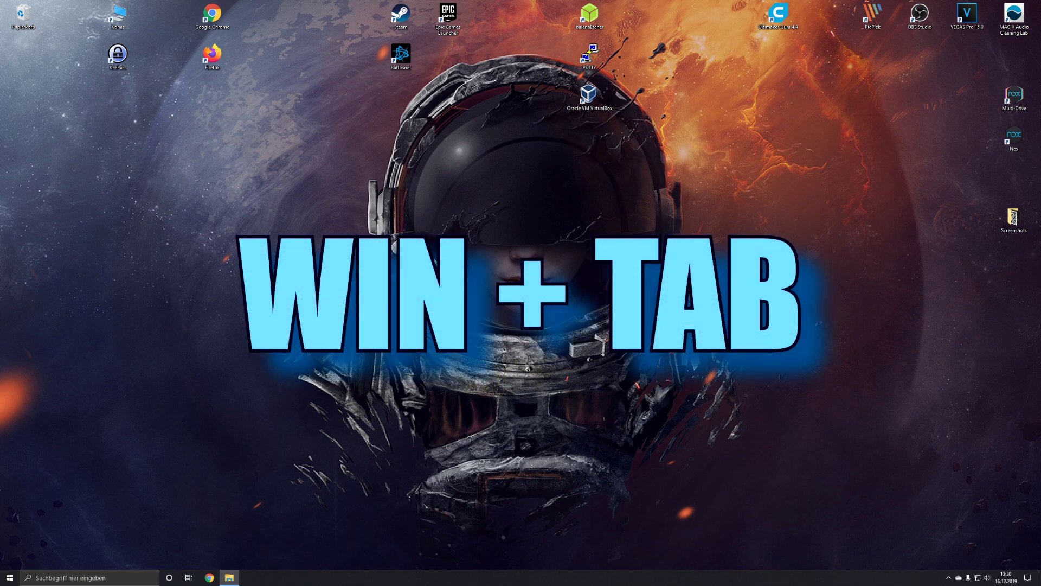
Step: Open the Task View timeline and look through the recent activities back to 13. Dezember
{"action": "key", "text": "super+Tab"}
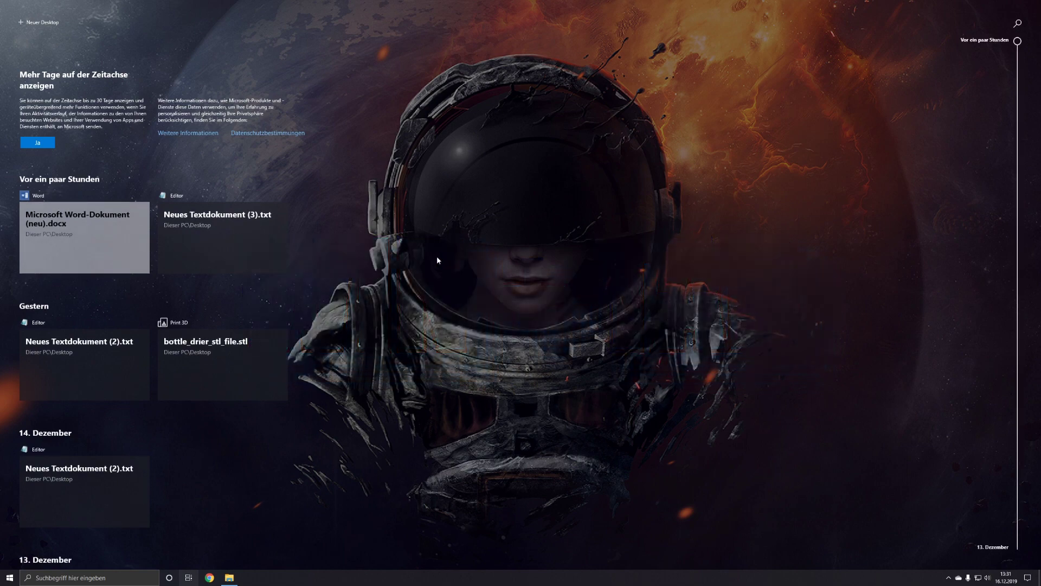
{"action": "scroll", "coordinate": [459, 258], "scroll_direction": "down", "scroll_amount": 2}
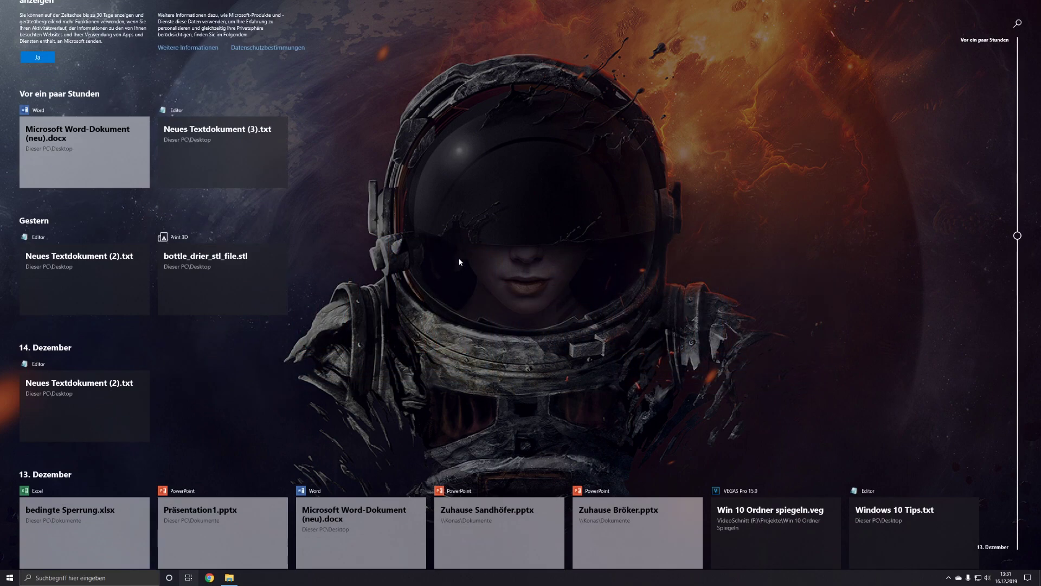
{"action": "scroll", "coordinate": [459, 262], "scroll_direction": "down", "scroll_amount": 3}
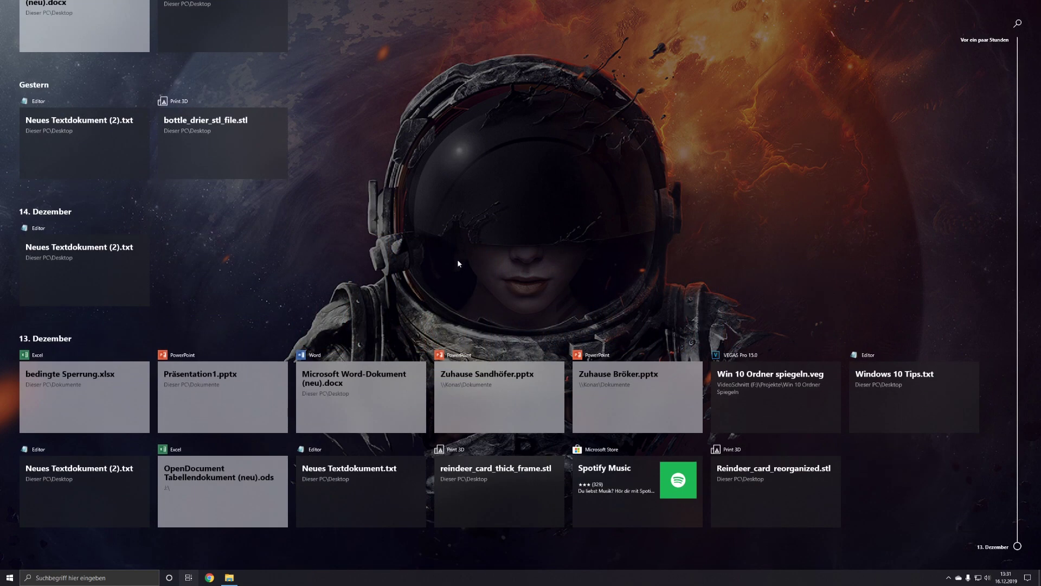
{"action": "scroll", "coordinate": [457, 261], "scroll_direction": "up", "scroll_amount": 5}
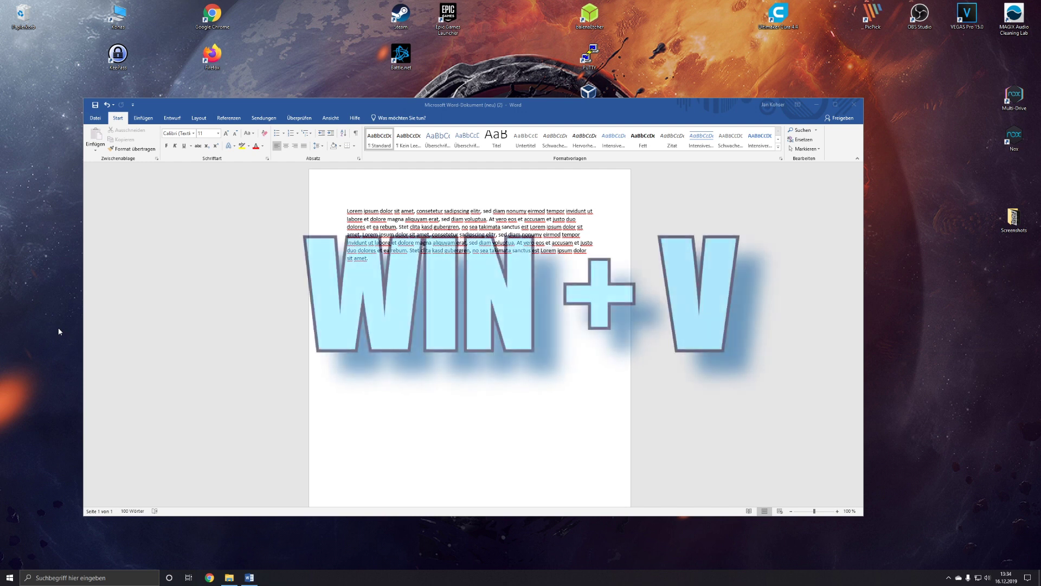
Step: Turn on the clipboard history and copy the Word document's entire Lorem ipsum text
{"action": "key", "text": "super+v"}
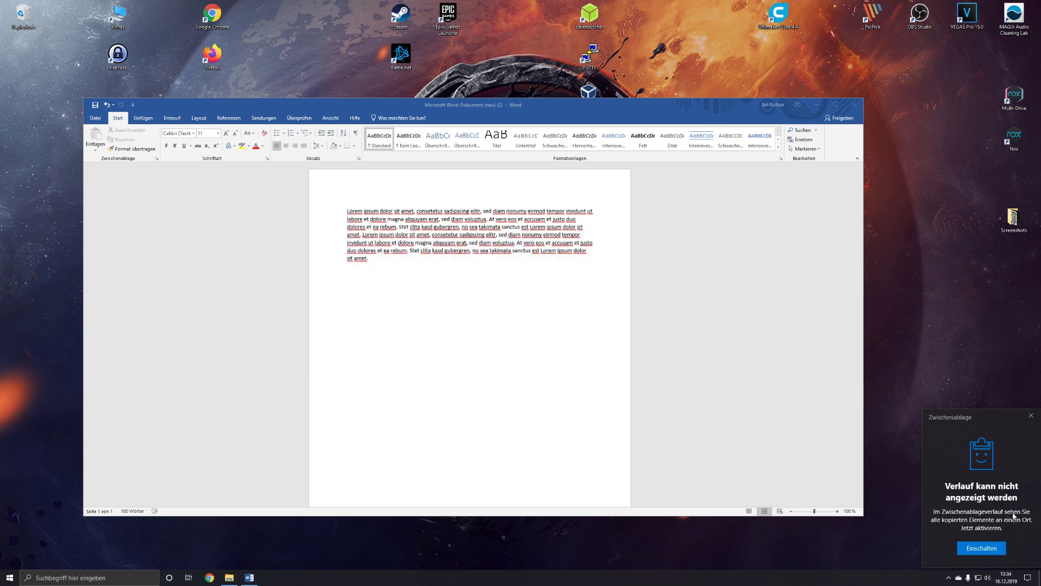
{"action": "left_click", "coordinate": [981, 548]}
{"action": "left_click", "coordinate": [396, 272]}
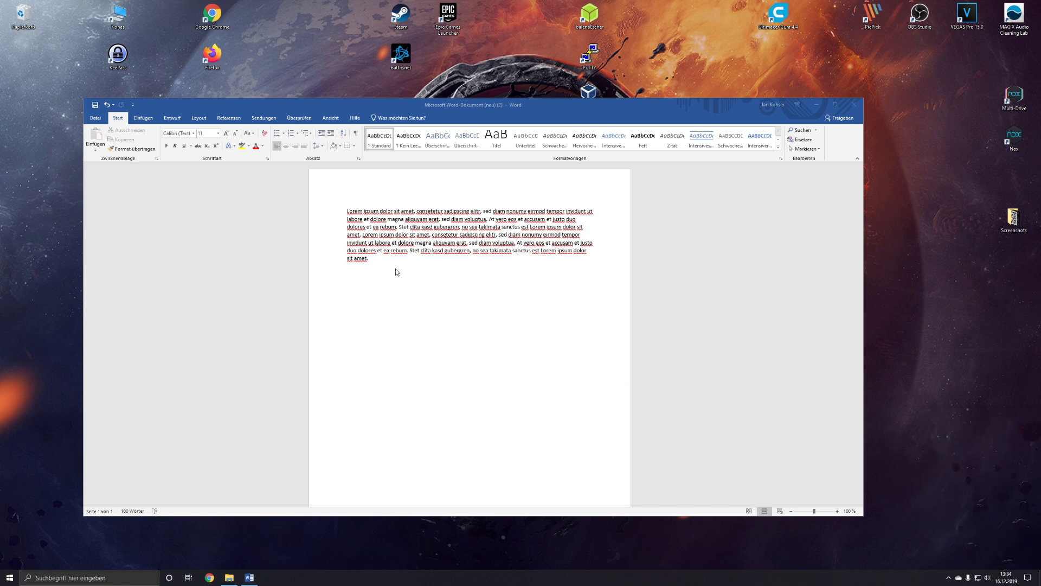
{"action": "key", "text": "ctrl+a"}
{"action": "key", "text": "ctrl+c"}
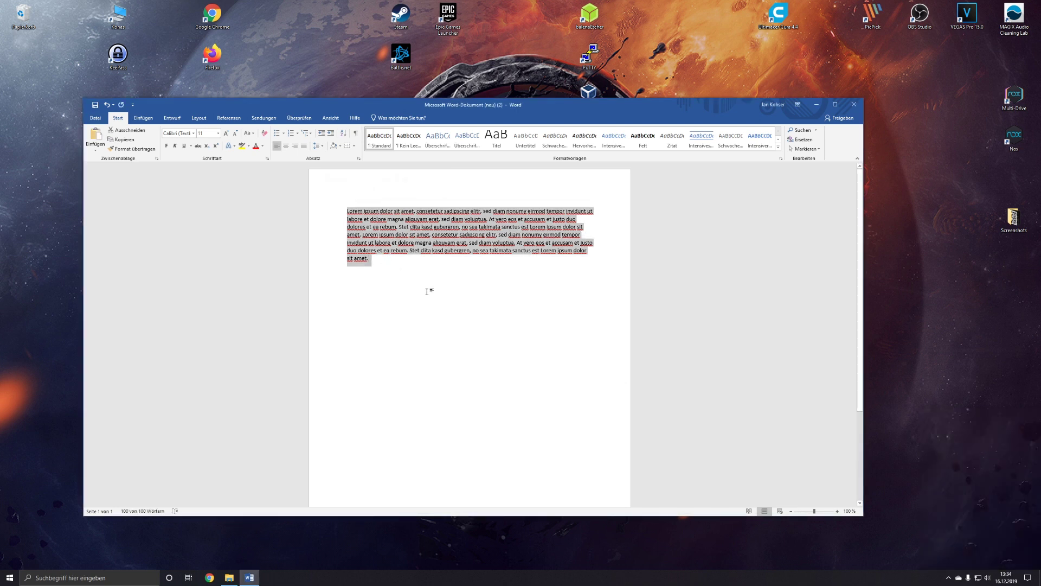
Step: Check the copied text in the clipboard history and paste it twice below the original paragraph
{"action": "left_click", "coordinate": [399, 227]}
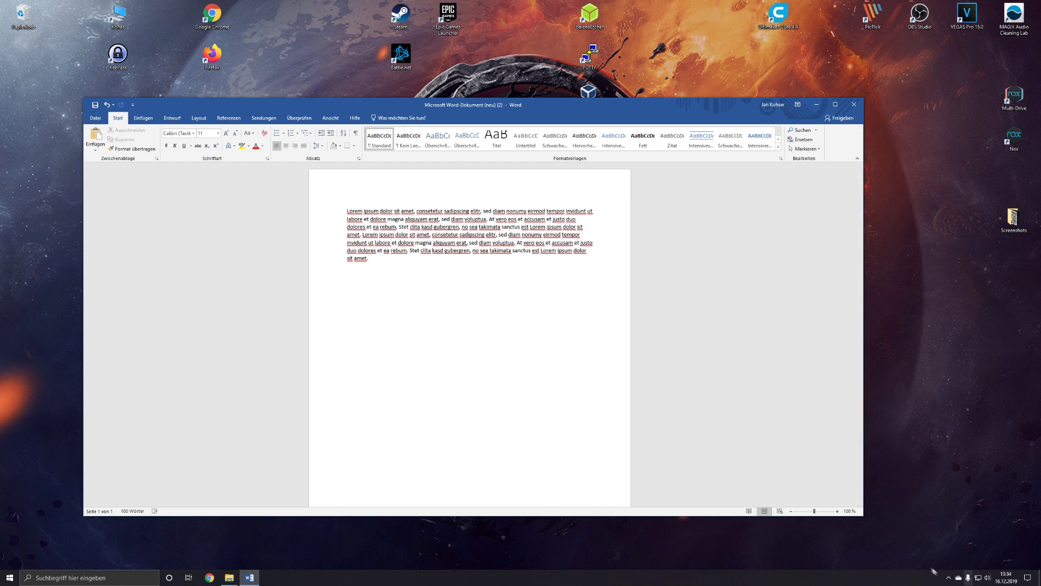
{"action": "left_click", "coordinate": [953, 579]}
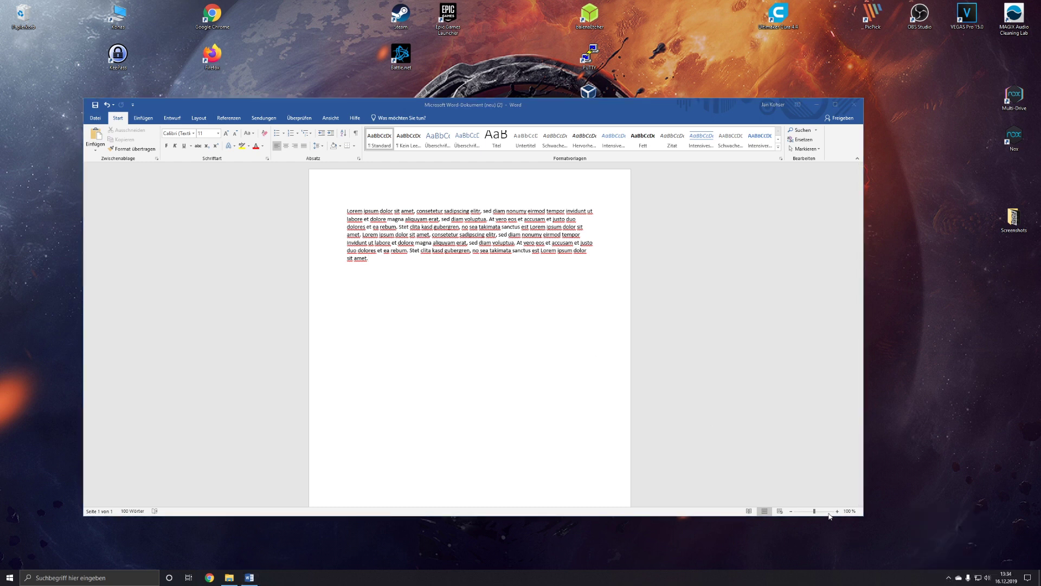
{"action": "key", "text": "super+v"}
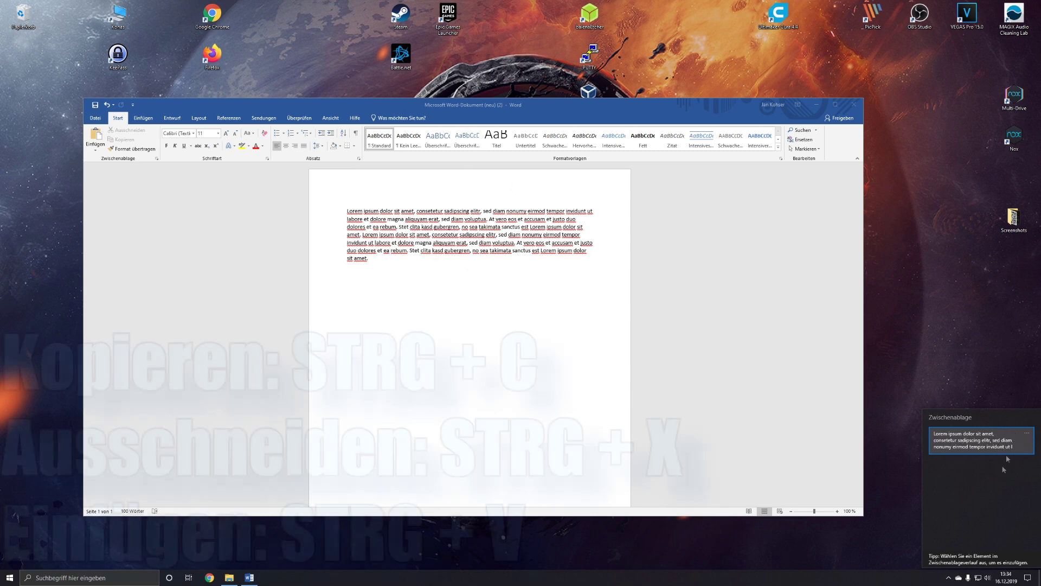
{"action": "key", "text": "Escape"}
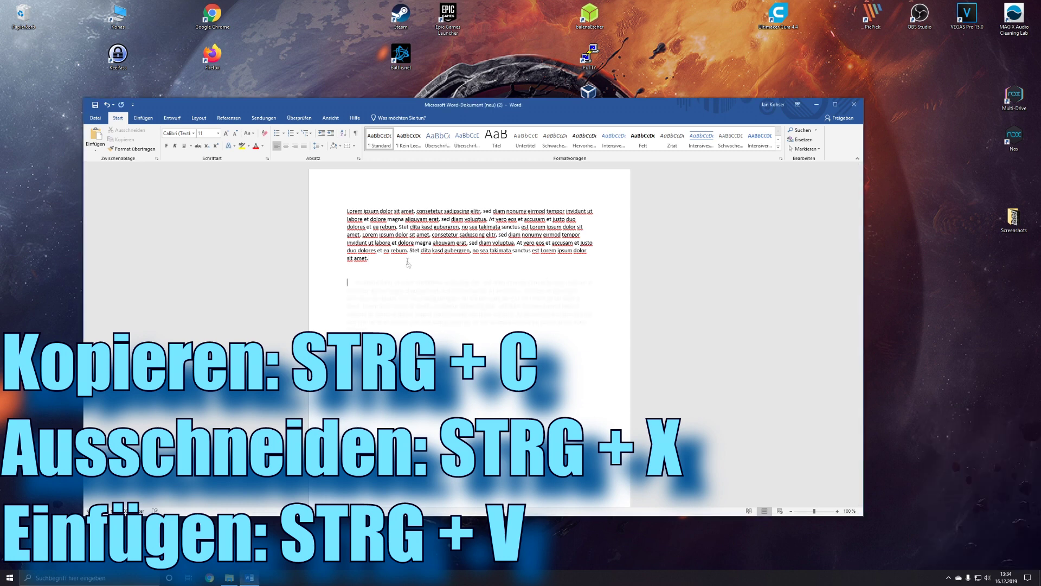
{"action": "key", "text": "ctrl+v"}
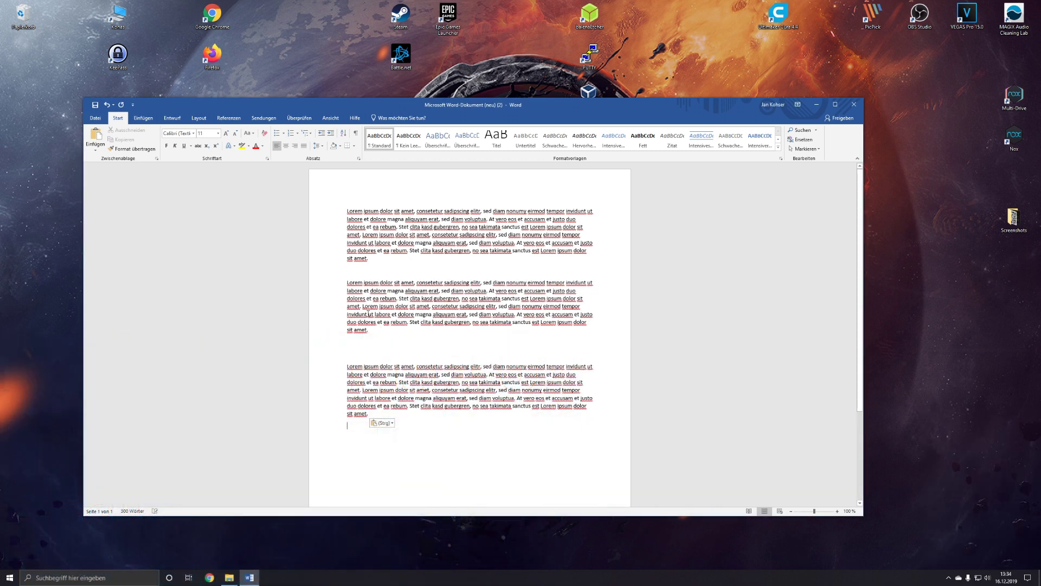
Step: Copy the last four lines of the second paragraph and show the clipboard history
{"action": "left_click_drag", "start_coordinate": [370, 333], "coordinate": [347, 306]}
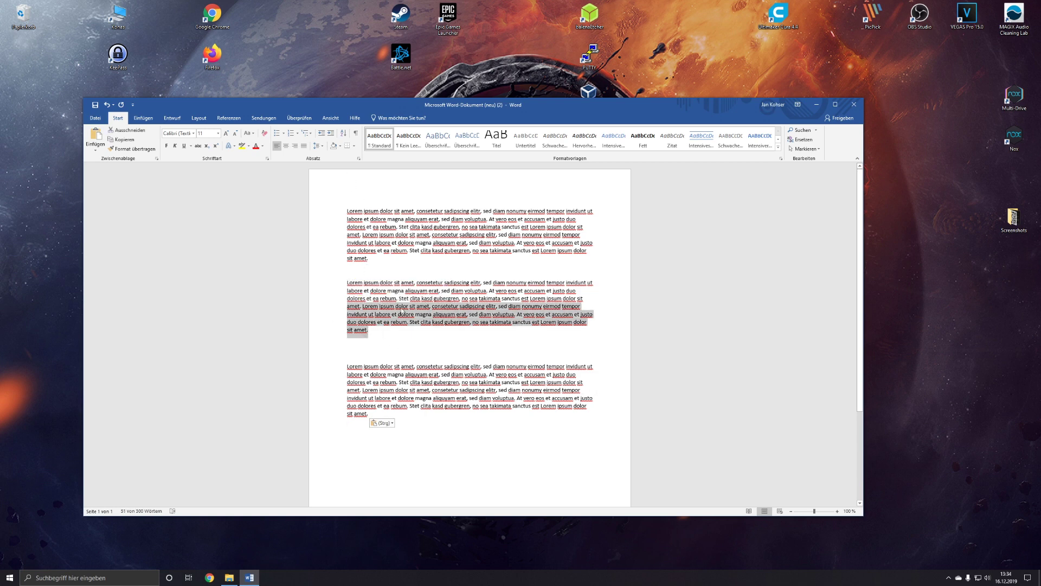
{"action": "key", "text": "ctrl+c"}
{"action": "key", "text": "super+v"}
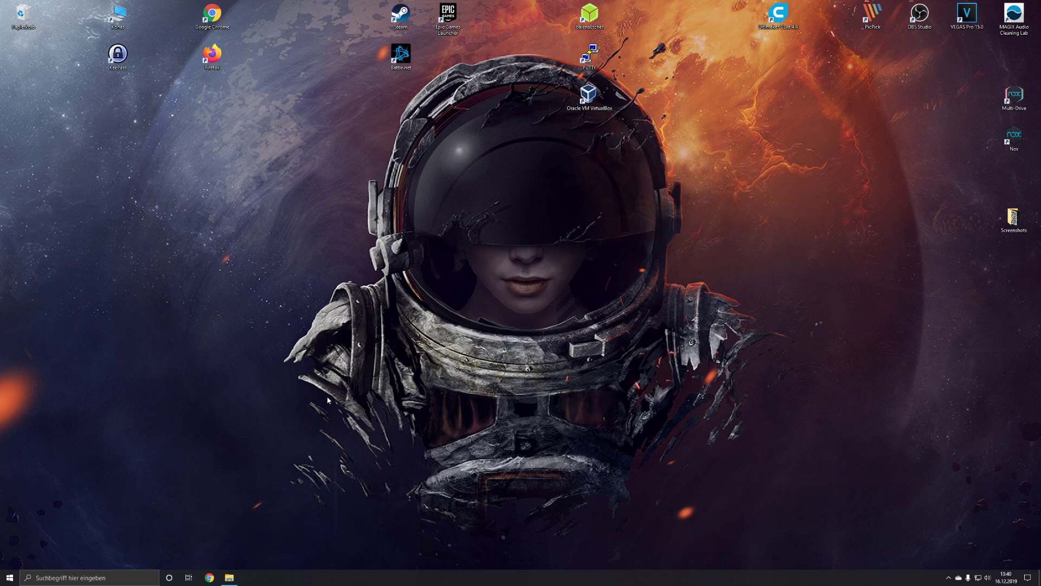
Step: Start the display colour calibration by running the command dccw
{"action": "key", "text": "super+r"}
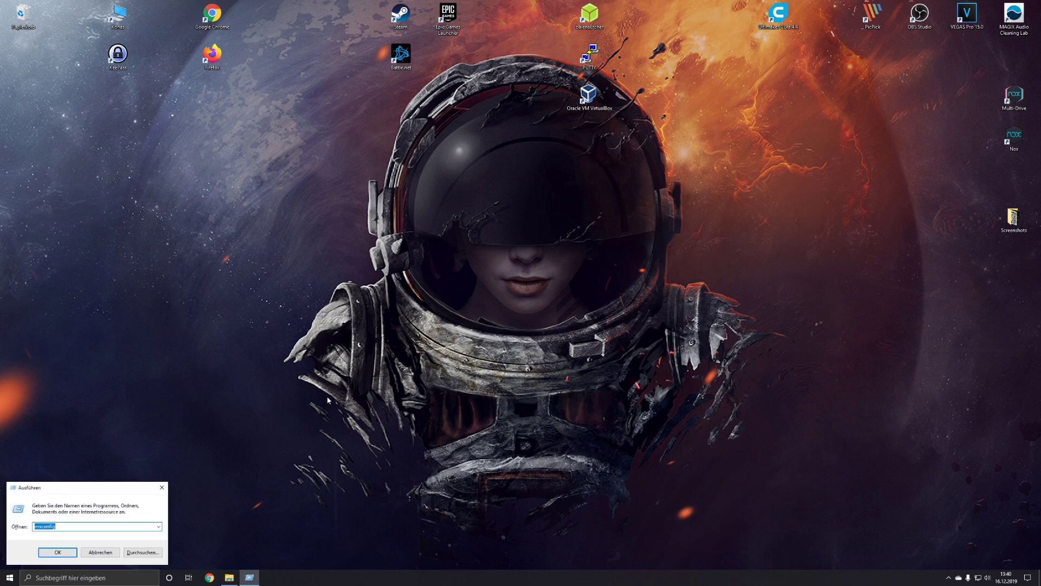
{"action": "type", "text": "dccw"}
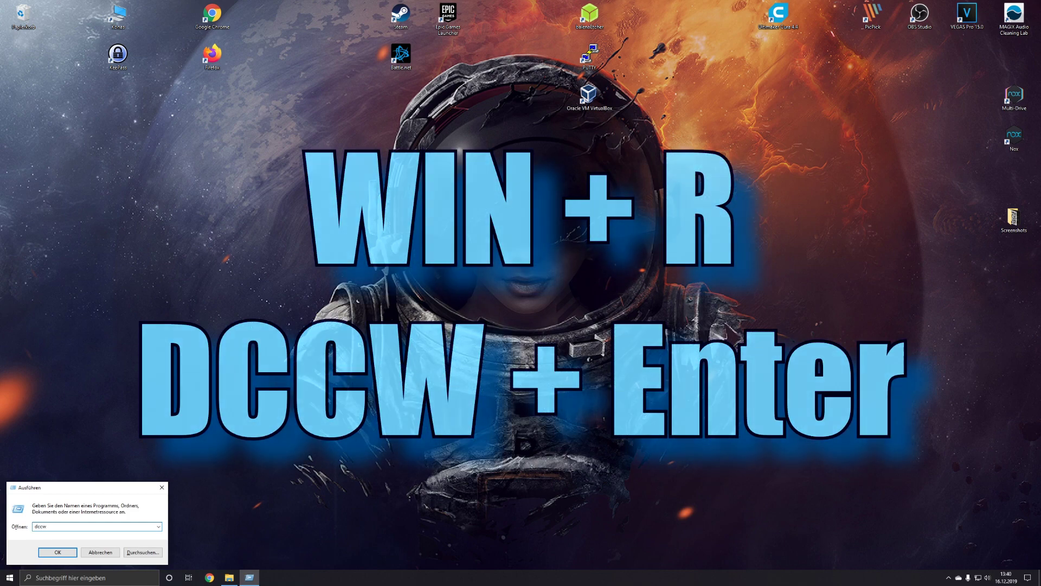
{"action": "key", "text": "Return"}
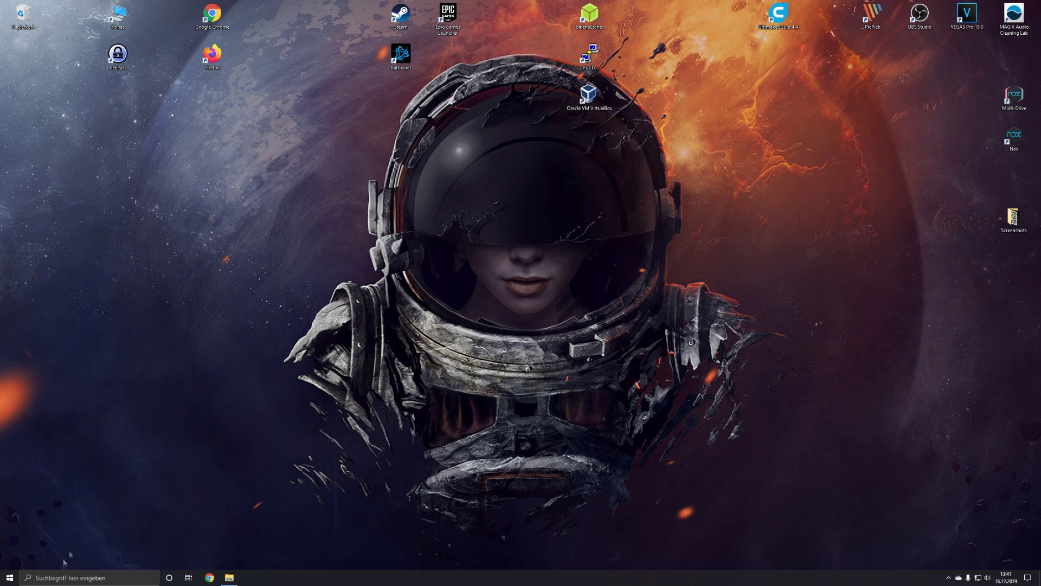
Step: Open the Windows colour settings and set the colour mode to "Hell"
{"action": "left_click", "coordinate": [10, 577]}
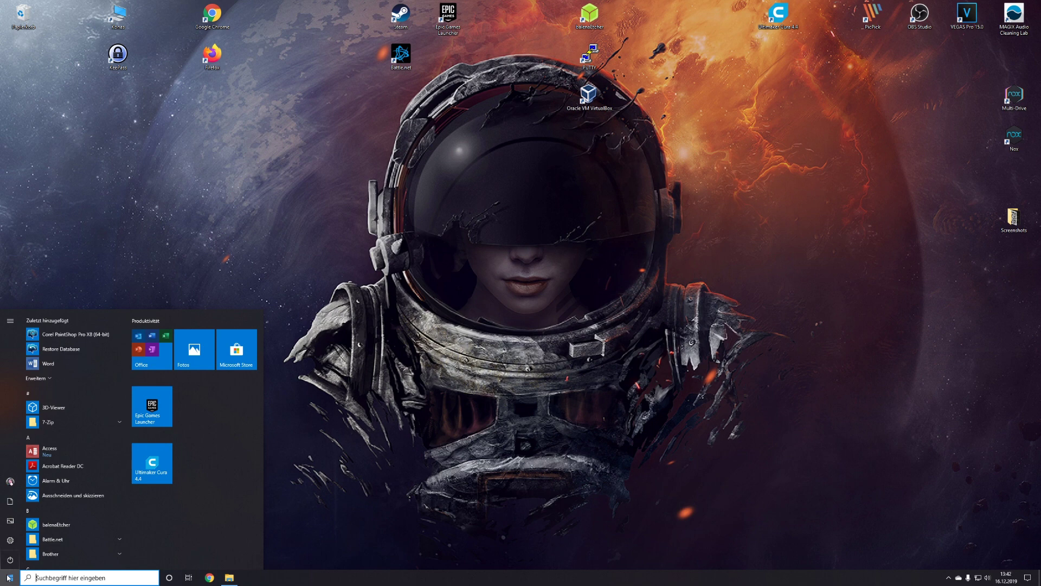
{"action": "type", "text": "farbei"}
{"action": "left_click", "coordinate": [66, 356]}
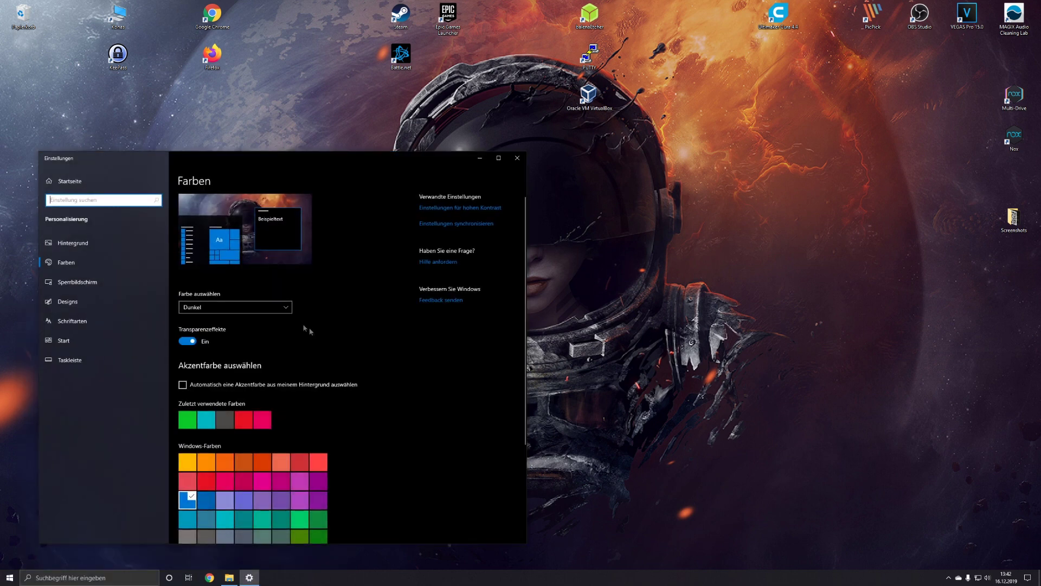
{"action": "left_click", "coordinate": [224, 308]}
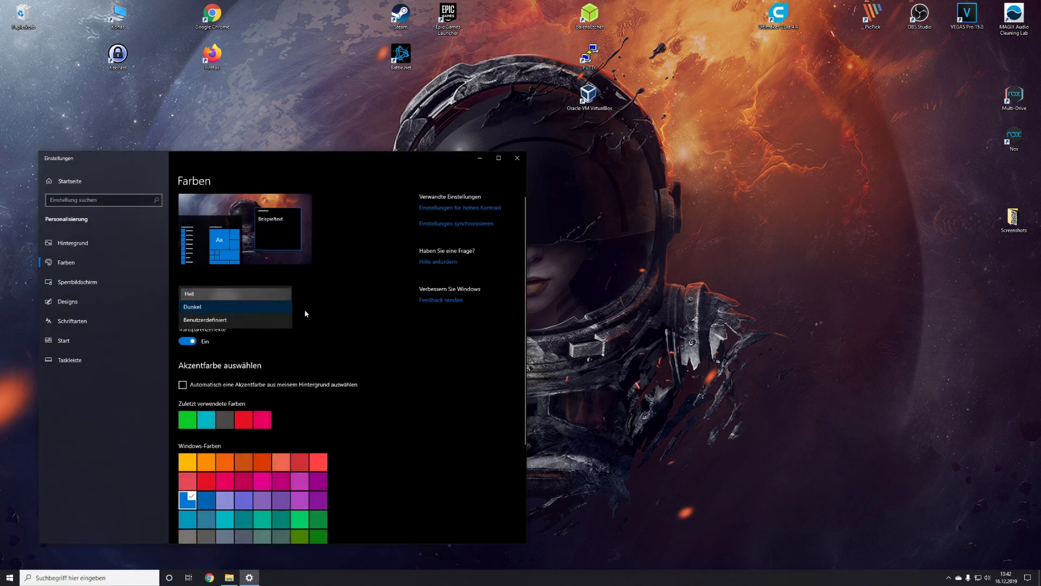
{"action": "key", "text": "Return"}
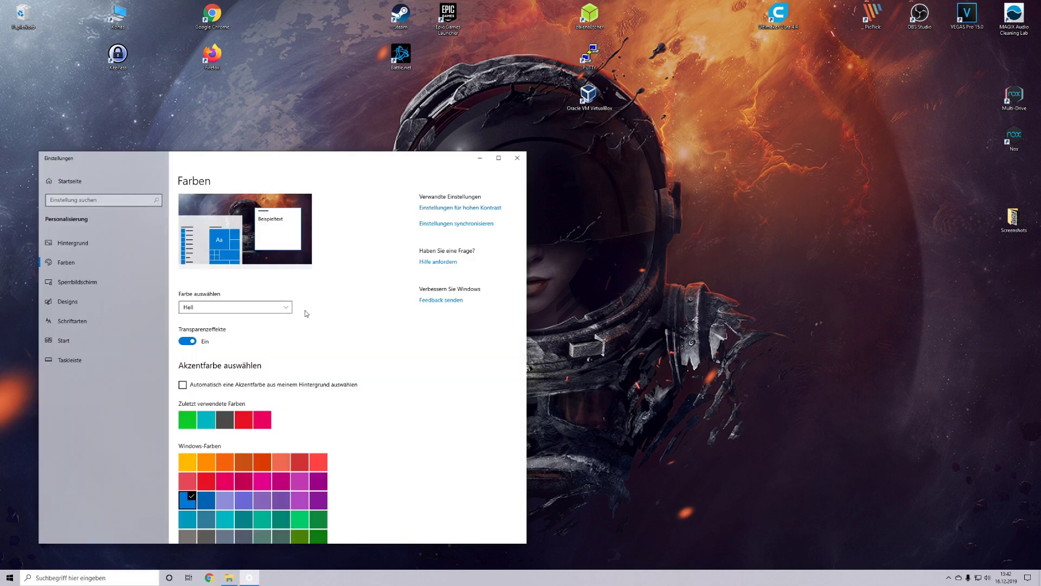
Step: Check the Start menu in the light colour mode and look through the accent colour options
{"action": "left_click", "coordinate": [13, 580]}
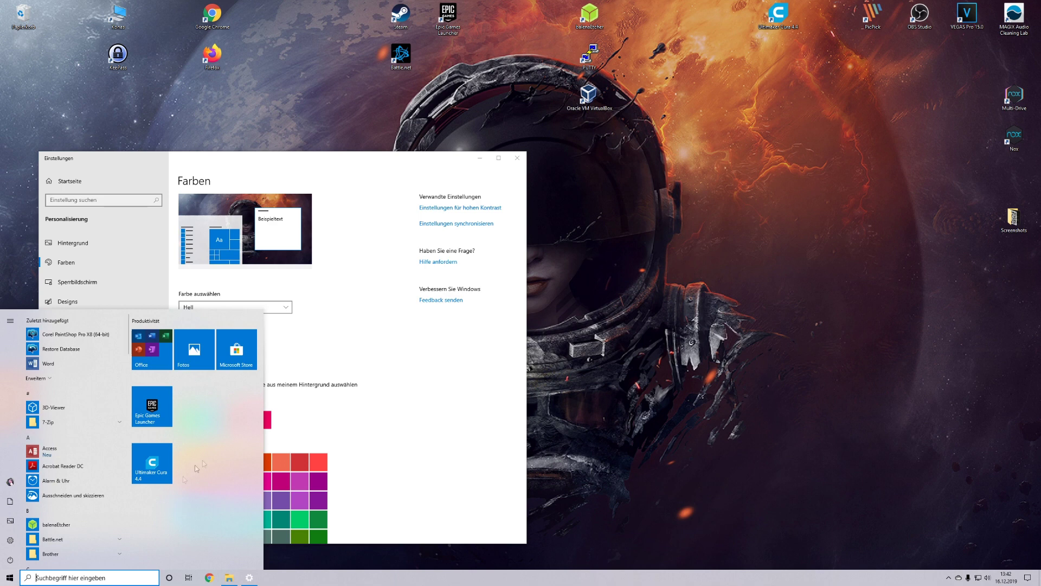
{"action": "left_click", "coordinate": [343, 394]}
{"action": "scroll", "coordinate": [303, 350], "scroll_direction": "down", "scroll_amount": 5}
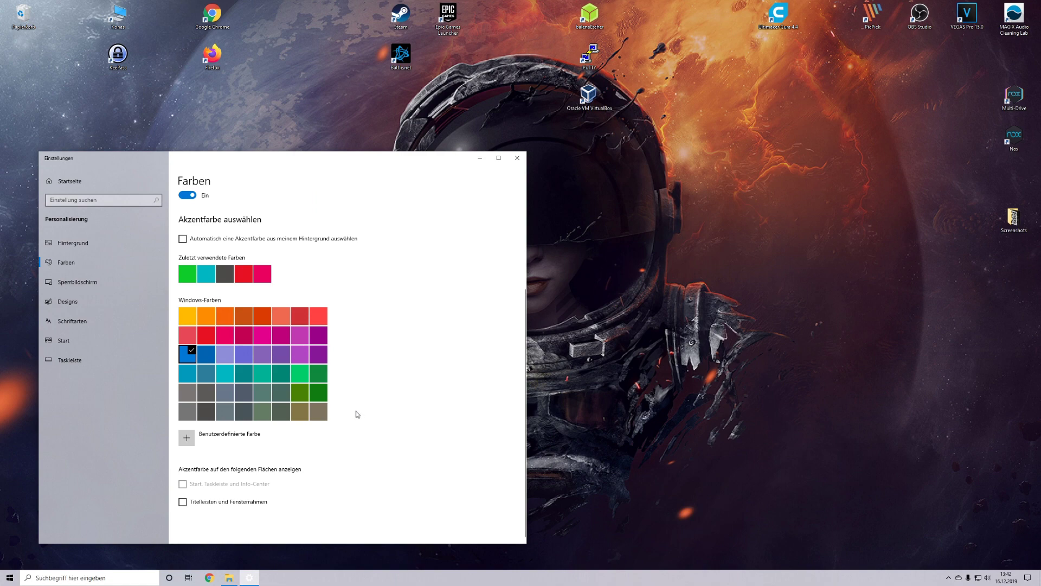
{"action": "scroll", "coordinate": [358, 412], "scroll_direction": "up", "scroll_amount": 5}
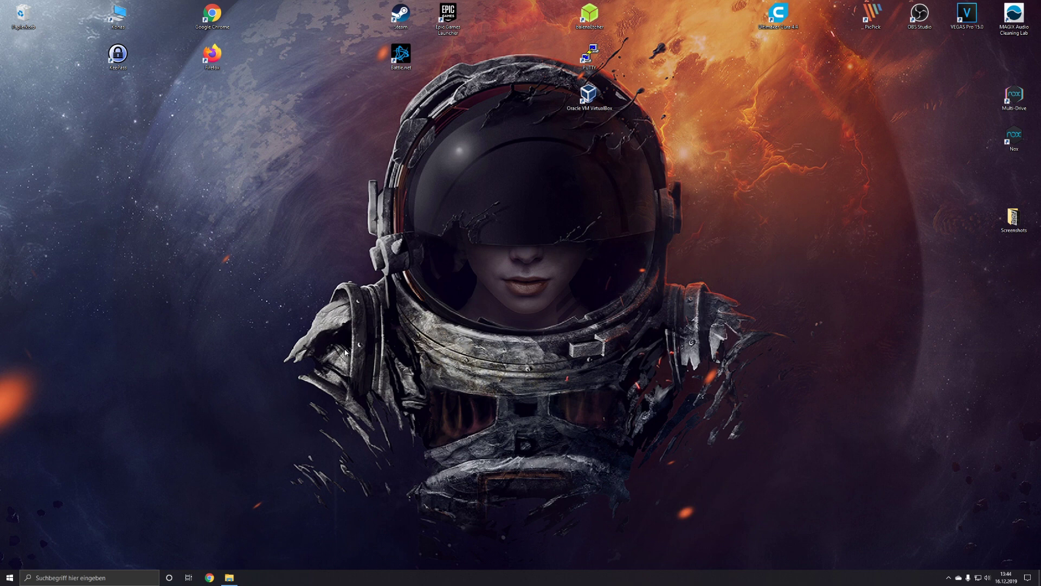
Step: Turn on the schedule in the "Nachtmodus" settings, and briefly activate and deactivate the night mode
{"action": "left_click", "coordinate": [74, 579]}
{"action": "type", "text": "nachtm"}
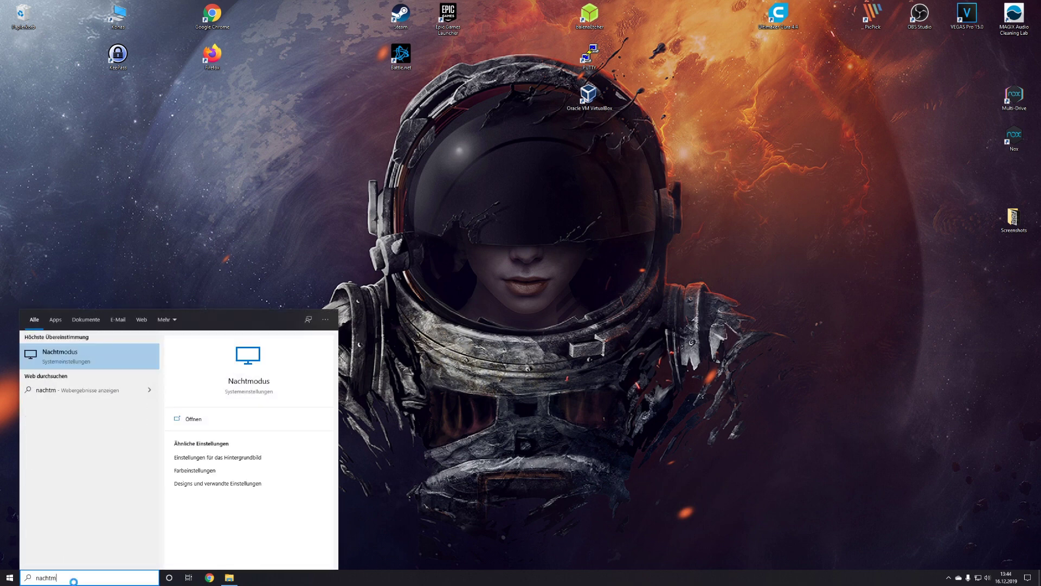
{"action": "left_click", "coordinate": [63, 355]}
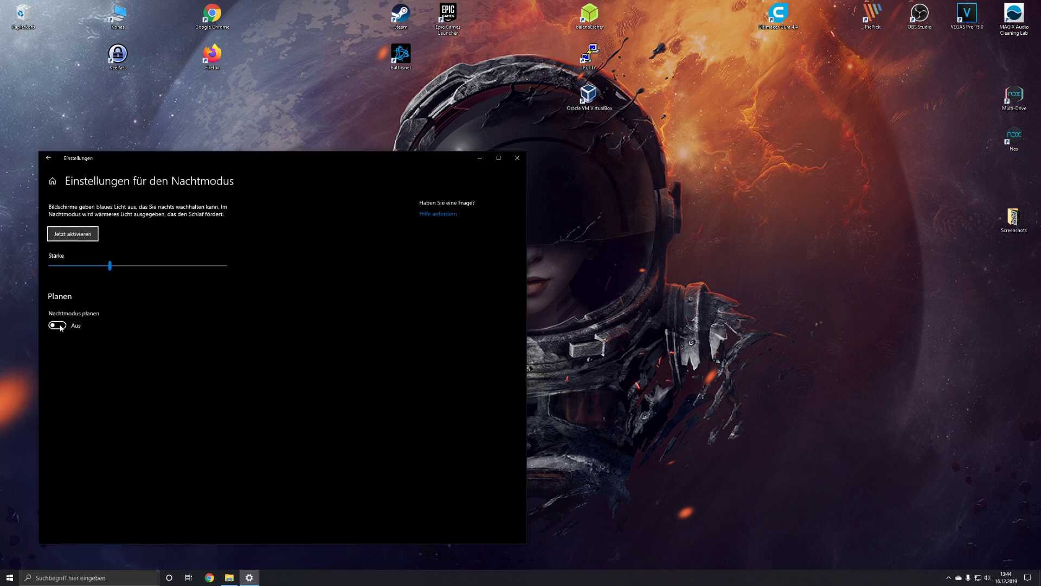
{"action": "left_click", "coordinate": [59, 326]}
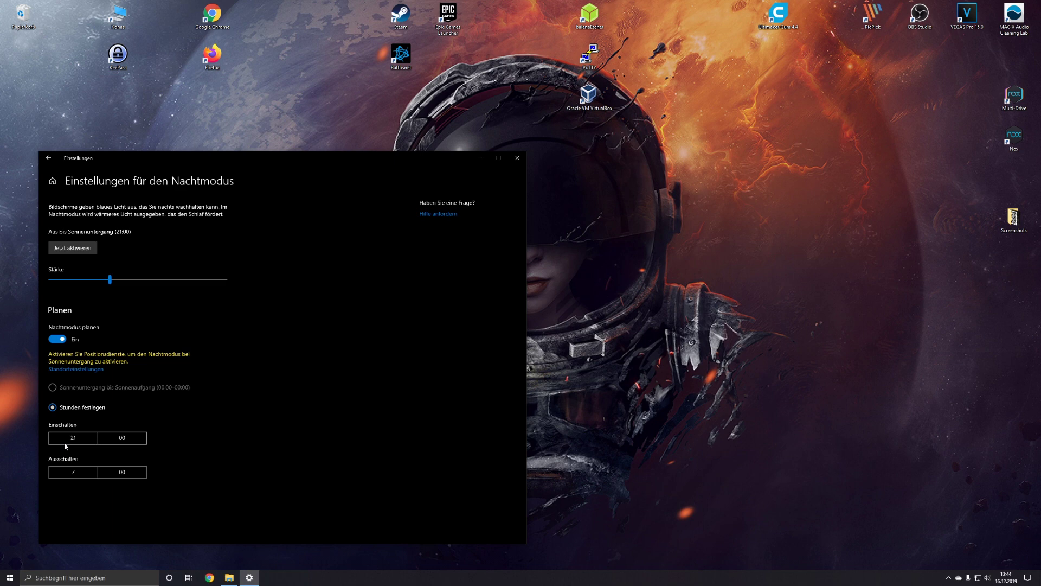
{"action": "left_click", "coordinate": [72, 248]}
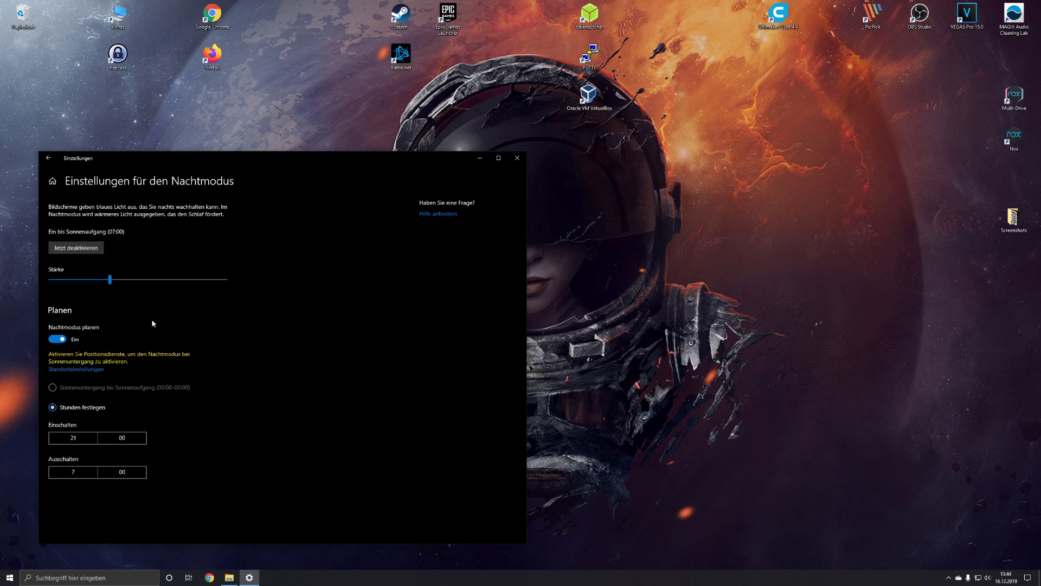
{"action": "left_click", "coordinate": [76, 248]}
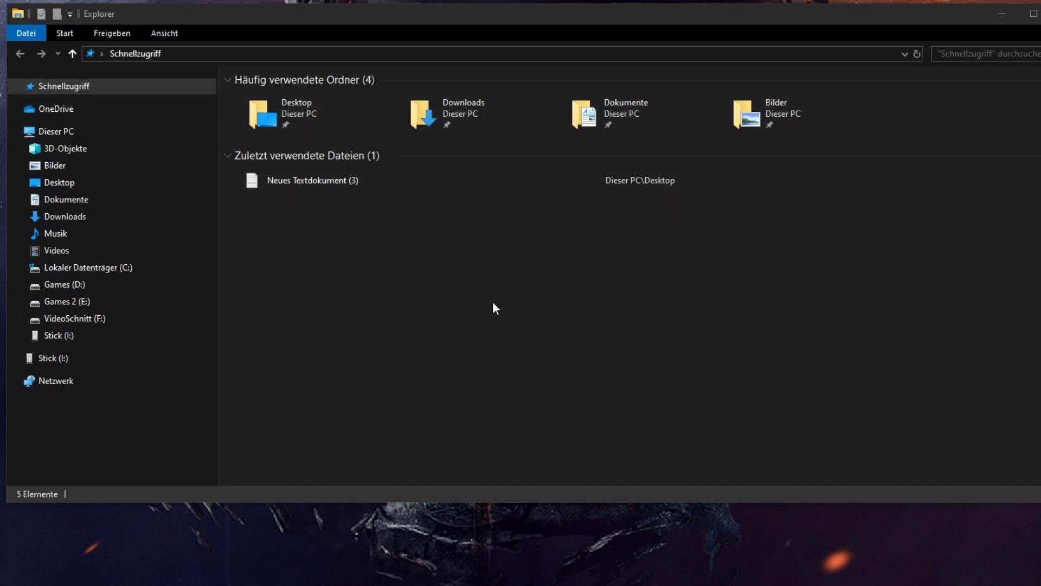
Step: Set File Explorer to open to "Dieser PC" in the folder options, and reopen an Explorer window
{"action": "left_click", "coordinate": [164, 32]}
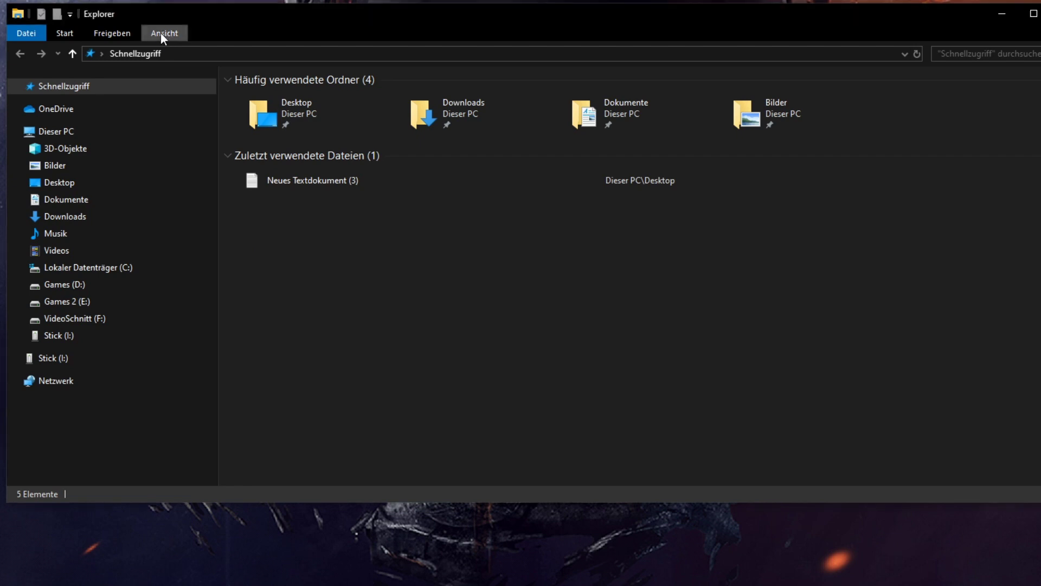
{"action": "left_click", "coordinate": [166, 32]}
{"action": "left_click", "coordinate": [867, 85]}
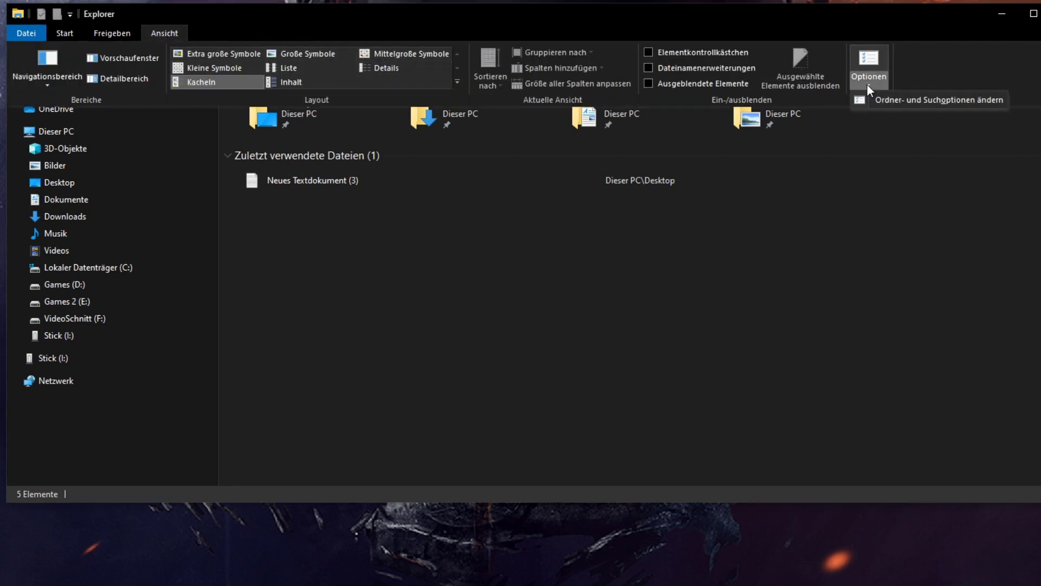
{"action": "left_click", "coordinate": [907, 100]}
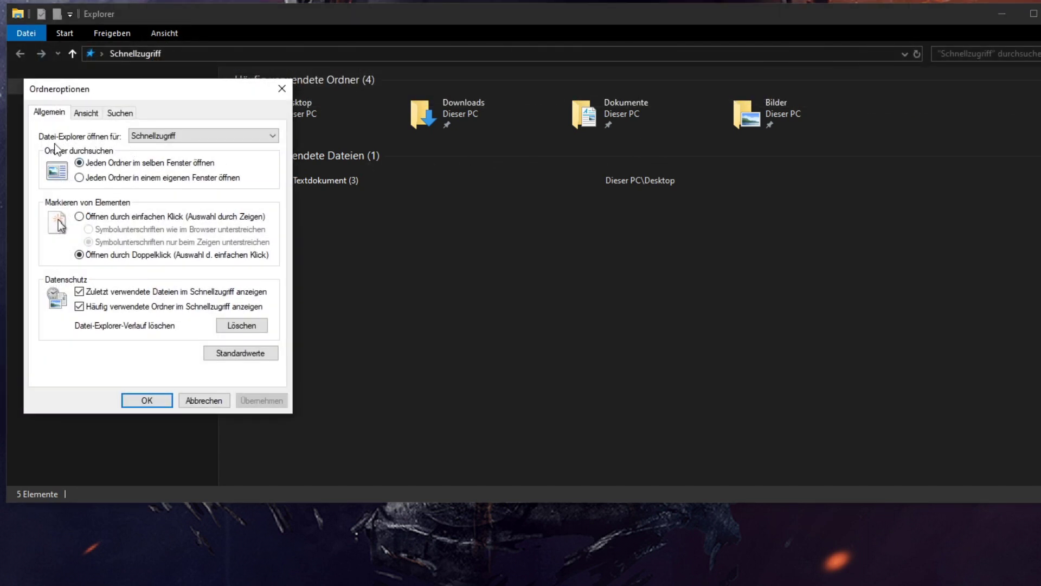
{"action": "left_click", "coordinate": [188, 135]}
{"action": "left_click", "coordinate": [168, 157]}
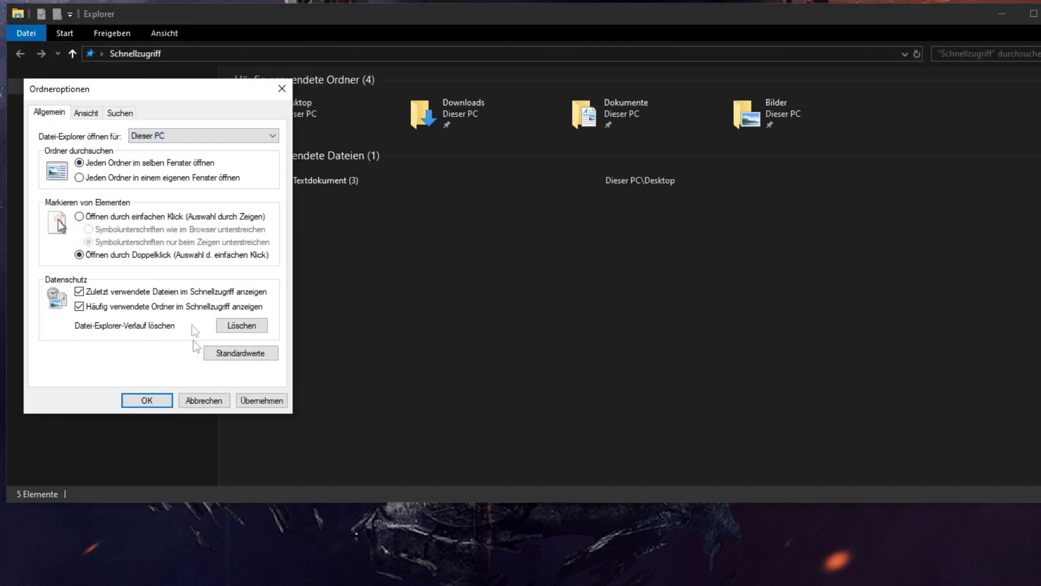
{"action": "left_click", "coordinate": [258, 402]}
{"action": "left_click", "coordinate": [146, 400]}
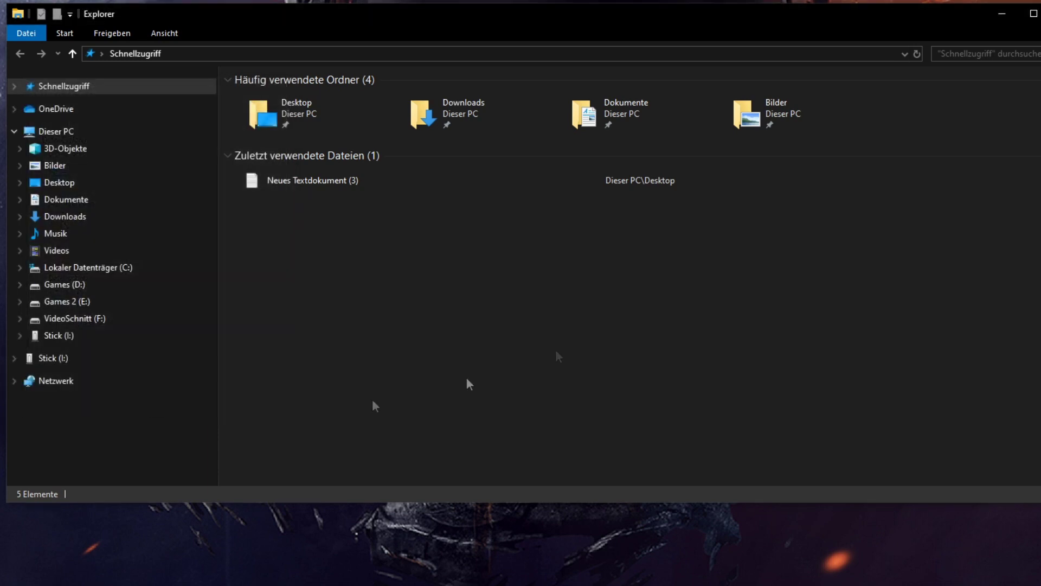
{"action": "left_click", "coordinate": [1010, 15]}
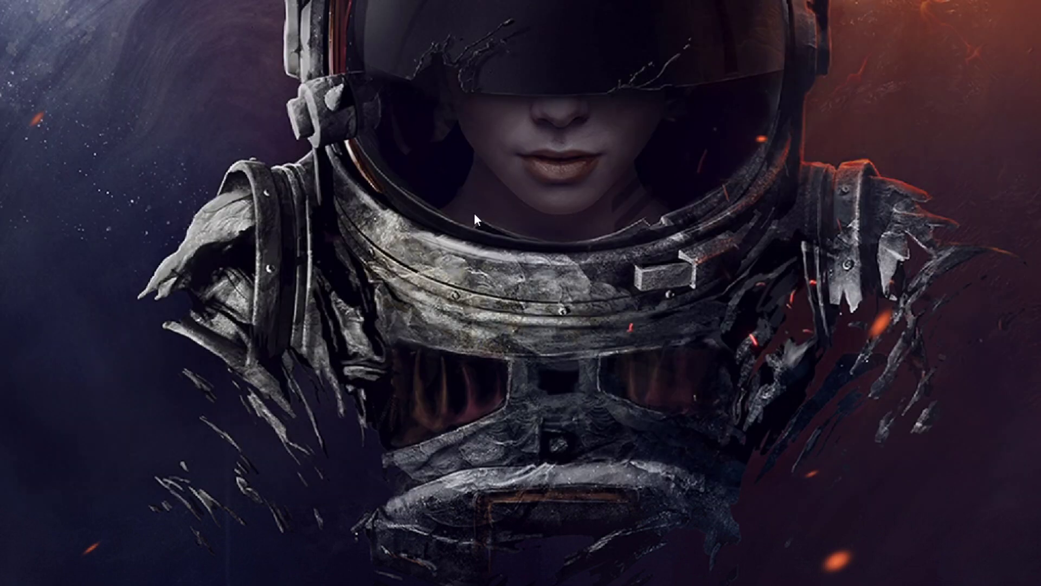
{"action": "key", "text": "super+e"}
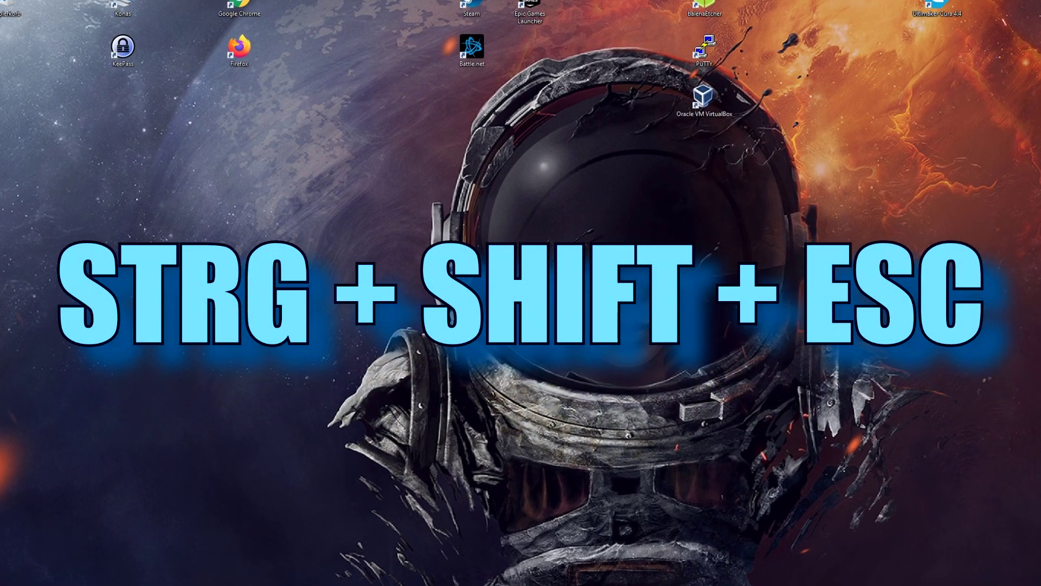
Step: Open the Task Manager and disable EpicGamesLauncher in the list of autostart programs
{"action": "key", "text": "ctrl+shift+Escape"}
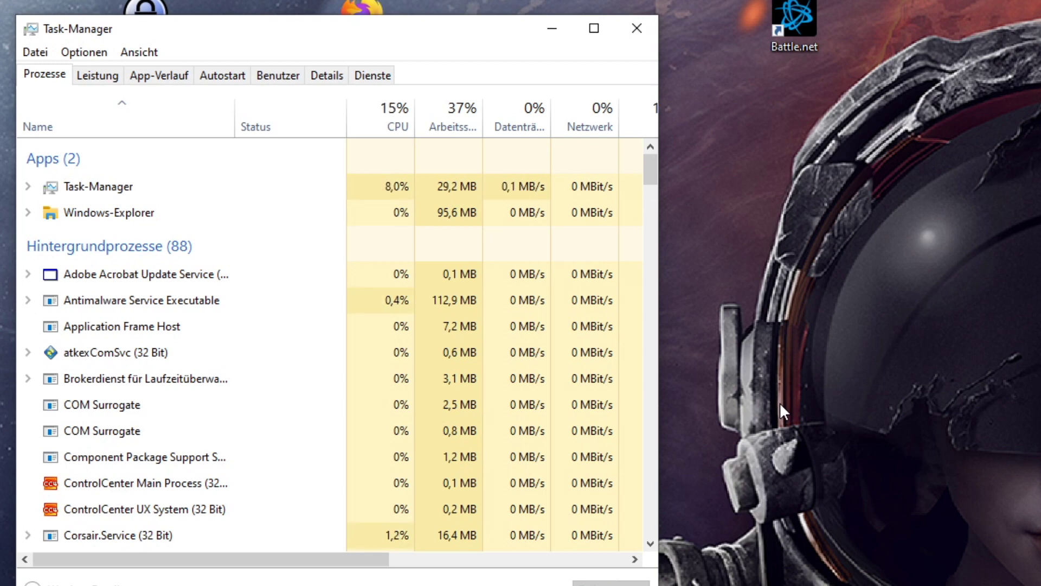
{"action": "left_click", "coordinate": [219, 79]}
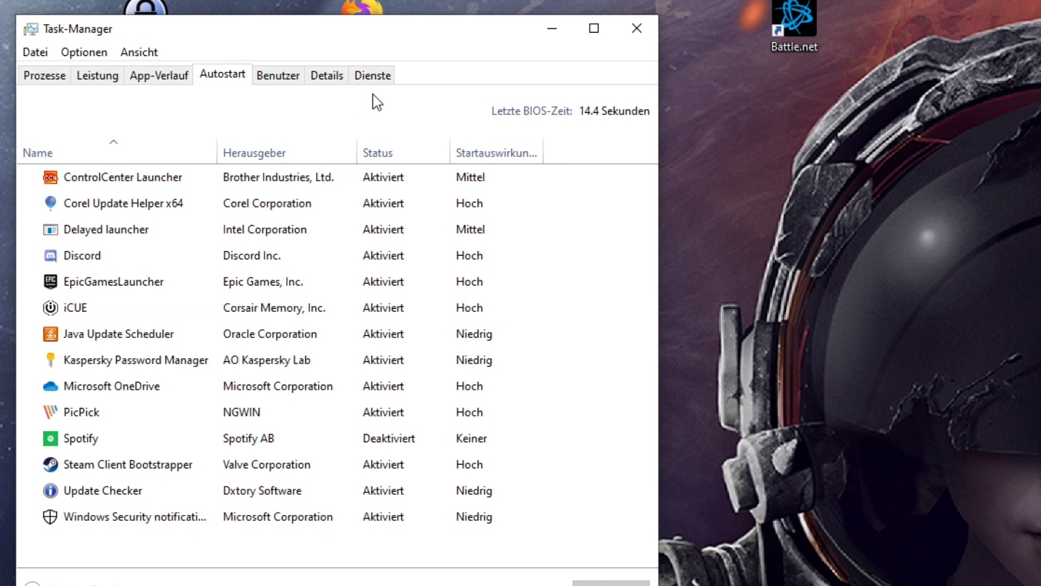
{"action": "left_click", "coordinate": [264, 285]}
{"action": "right_click", "coordinate": [285, 286]}
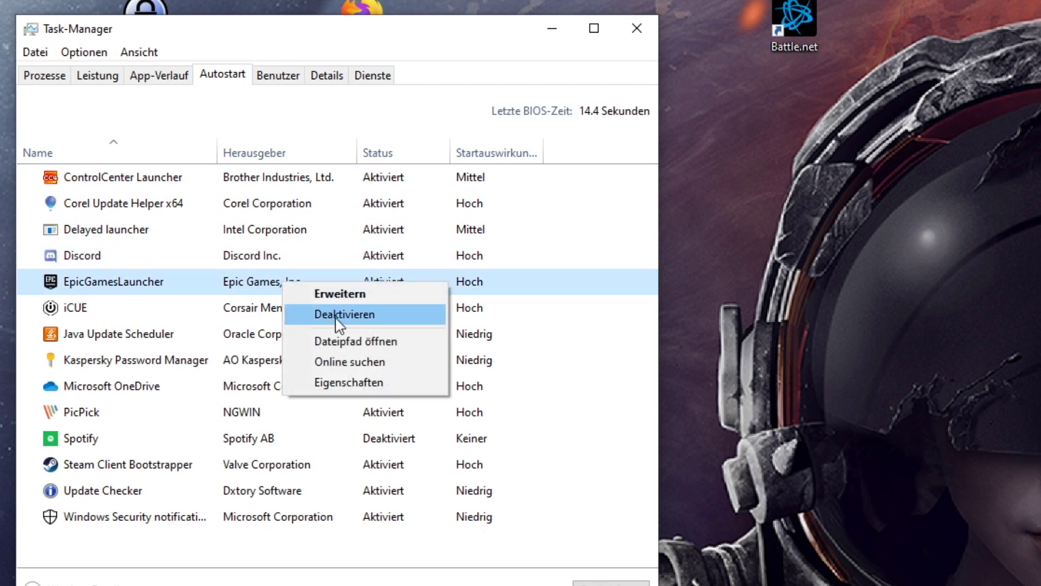
{"action": "left_click", "coordinate": [339, 315]}
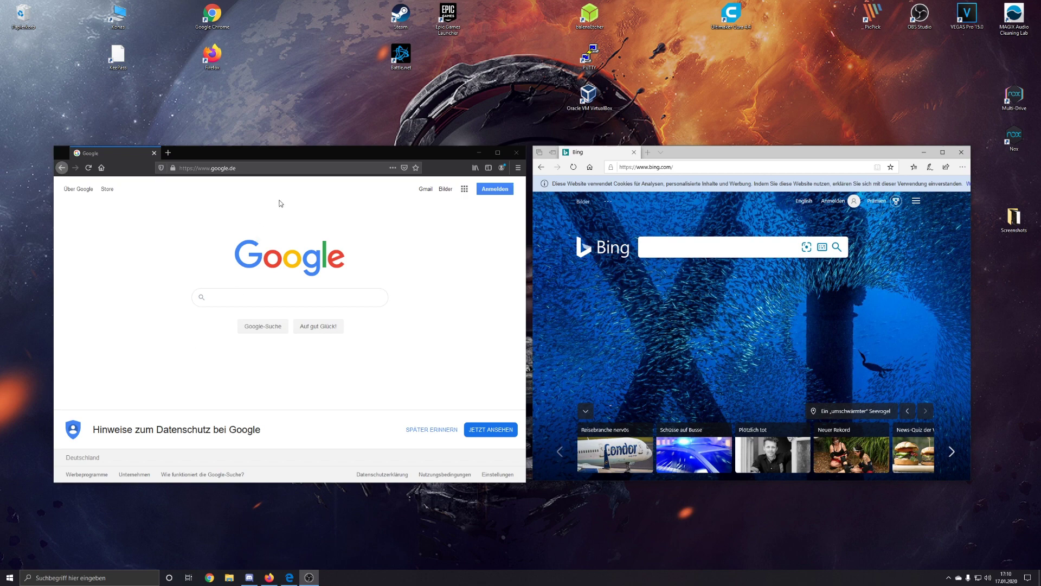
Step: Arrange the Google and Bing browser windows side by side, with Google on the left half and Bing on the right
{"action": "left_click_drag", "start_coordinate": [299, 156], "coordinate": [0, 328]}
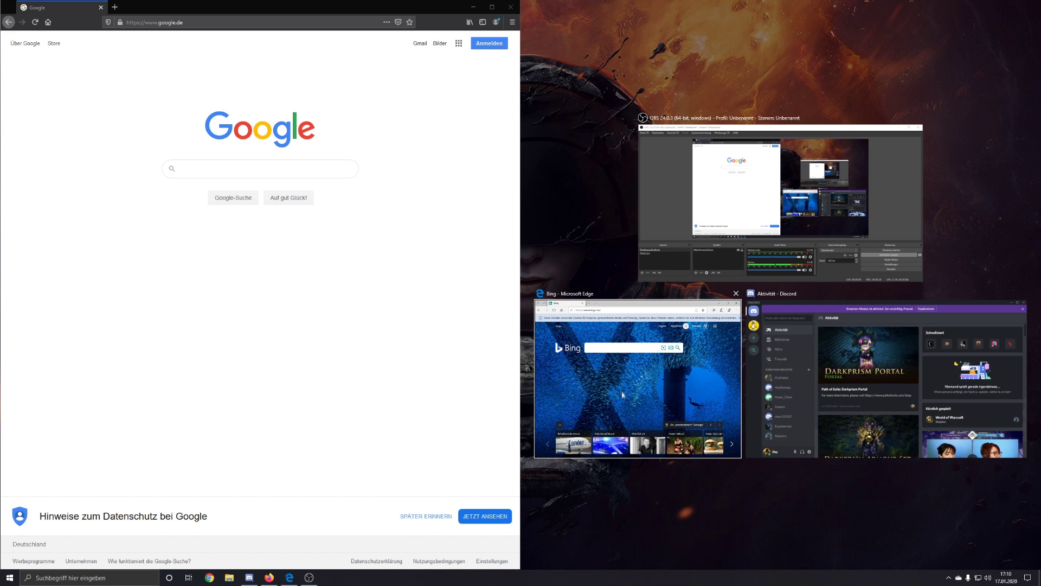
{"action": "left_click", "coordinate": [563, 363]}
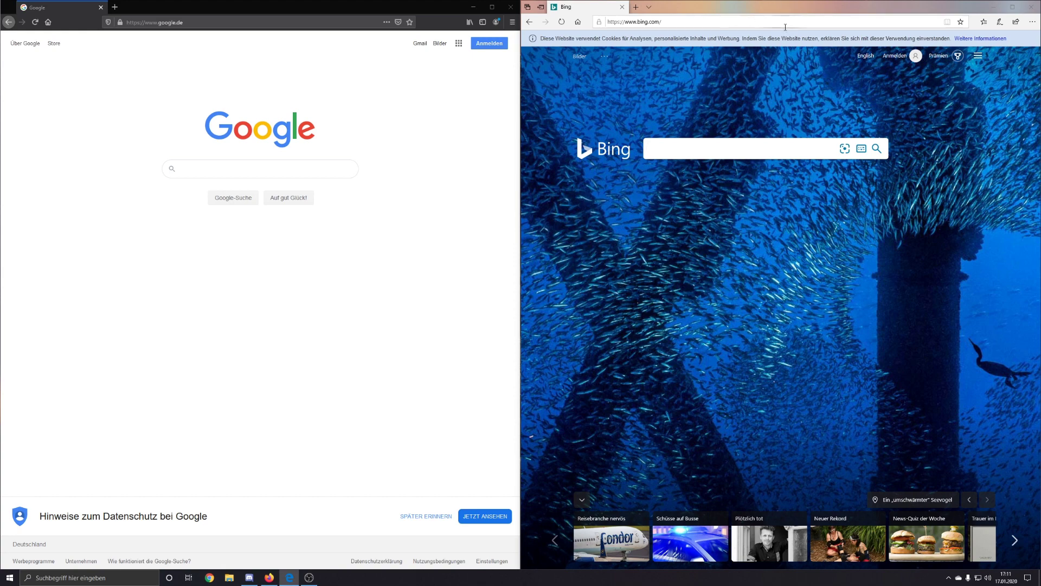
Step: Maximize the Bing window and restore it to a floating window, twice in a row
{"action": "left_click_drag", "start_coordinate": [783, 8], "coordinate": [530, 1]}
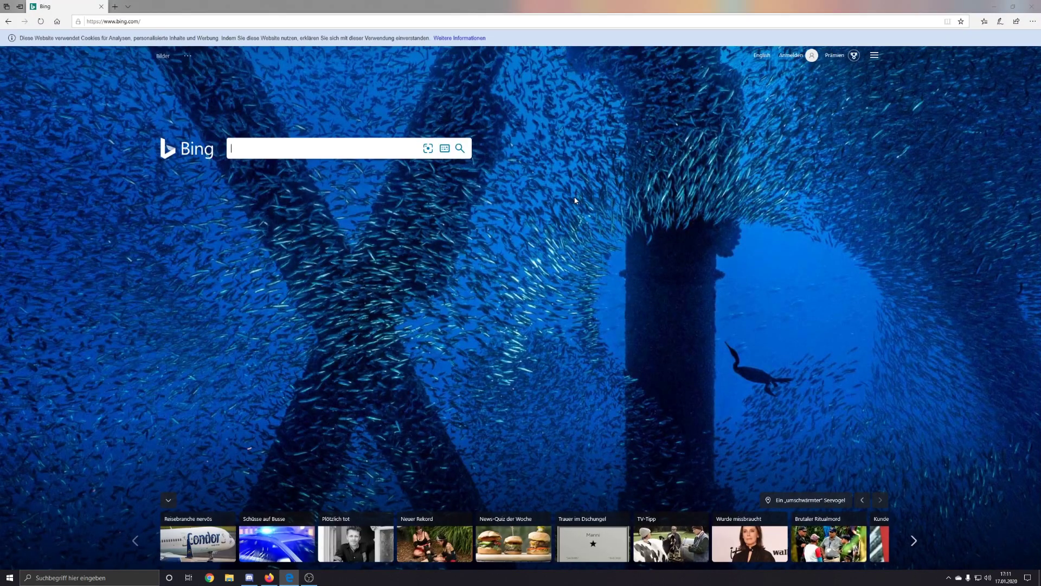
{"action": "left_click_drag", "start_coordinate": [548, 4], "coordinate": [723, 186]}
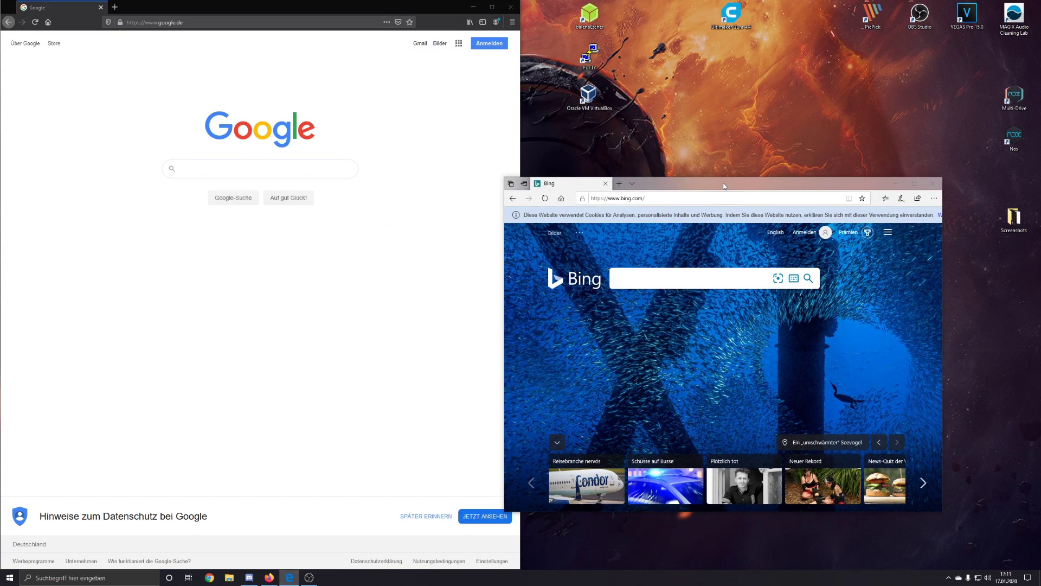
{"action": "double_click", "coordinate": [724, 186]}
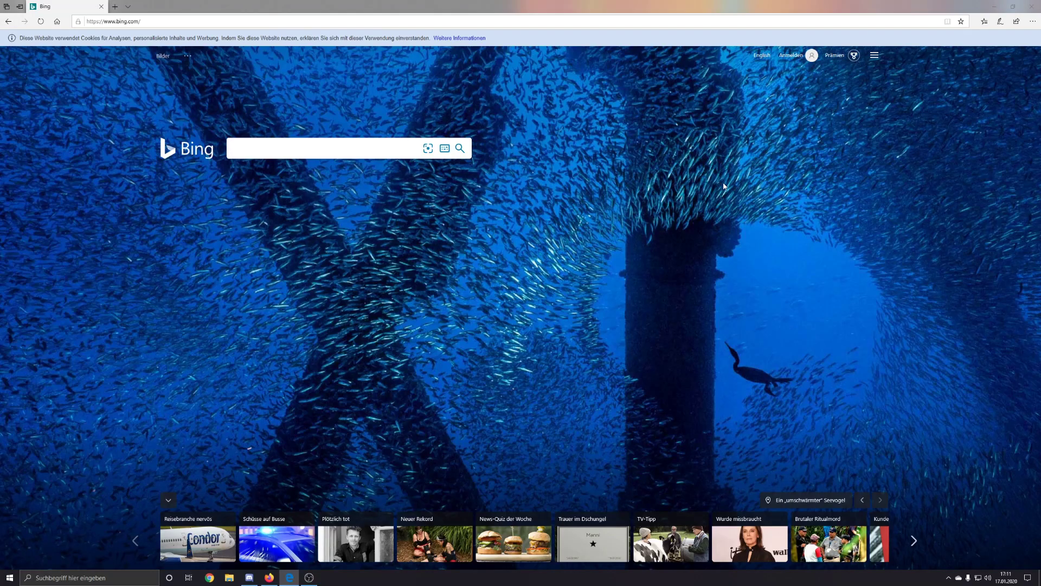
{"action": "double_click", "coordinate": [724, 186]}
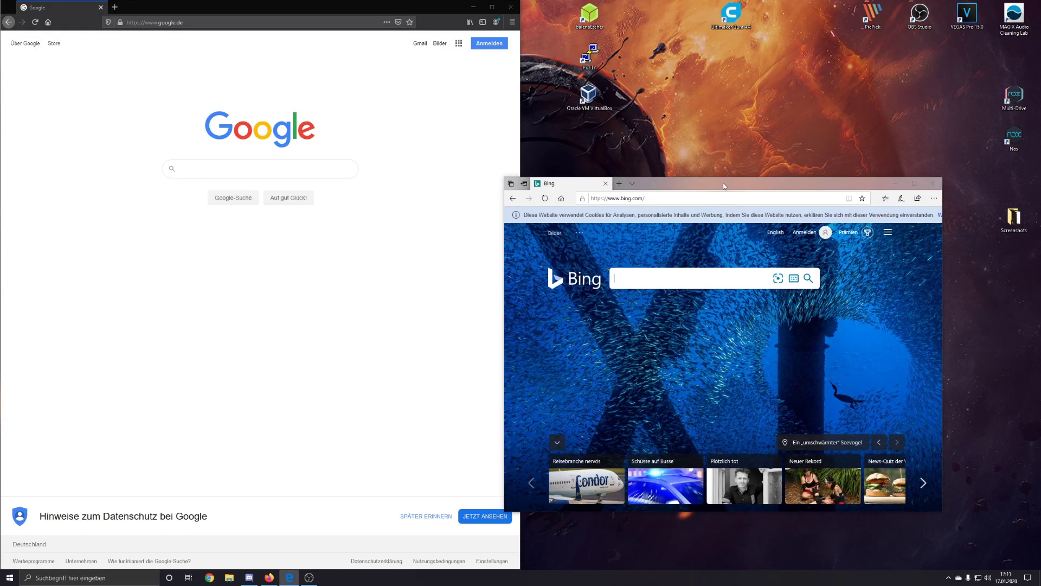
Step: Snap the Bing window to the right half, move it to the left half, and return it to floating
{"action": "key", "text": "super+Right"}
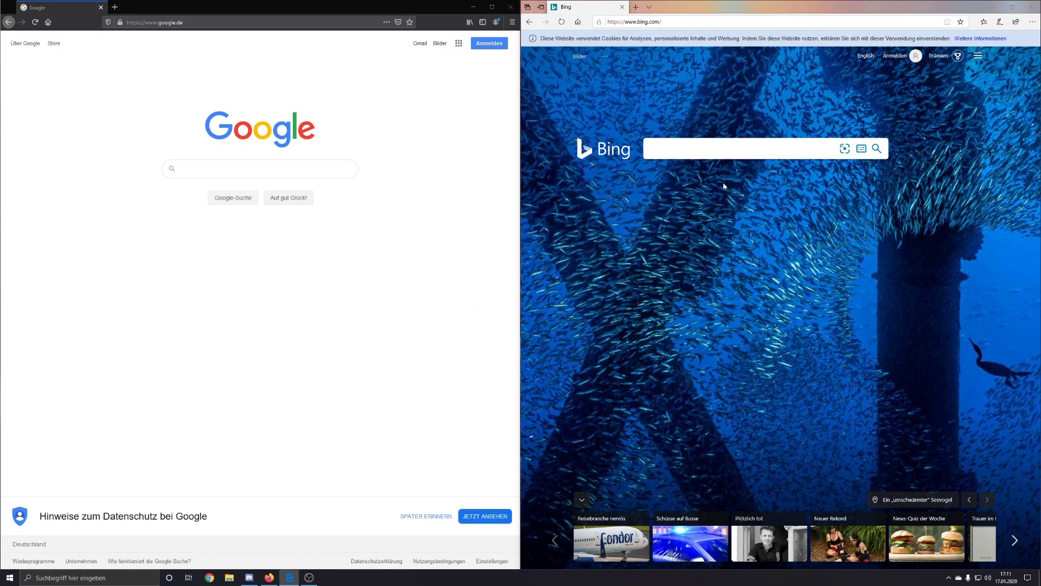
{"action": "key", "text": "super+Left"}
{"action": "key", "text": "super+Left"}
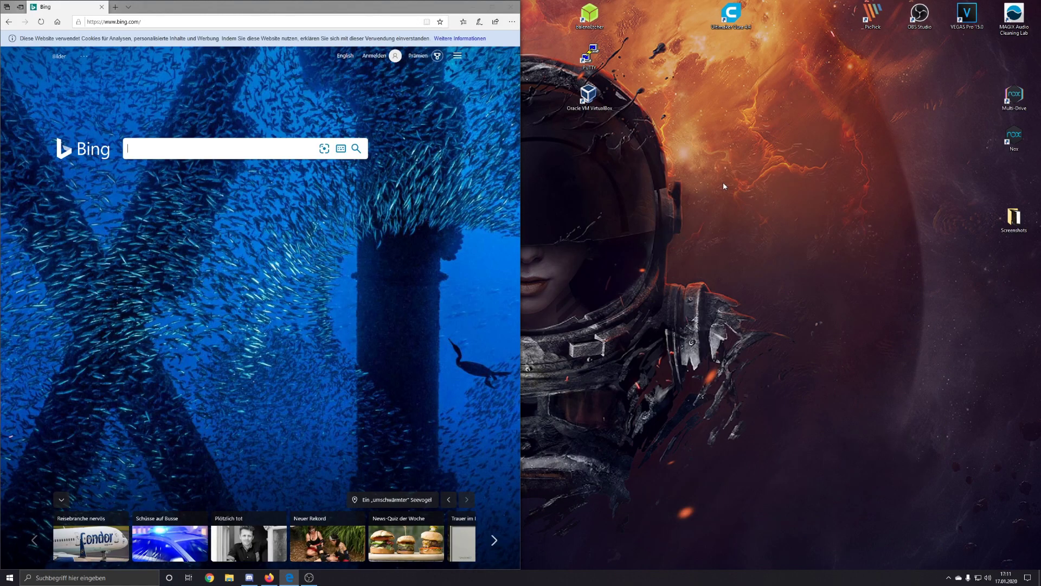
{"action": "key", "text": "super+Right"}
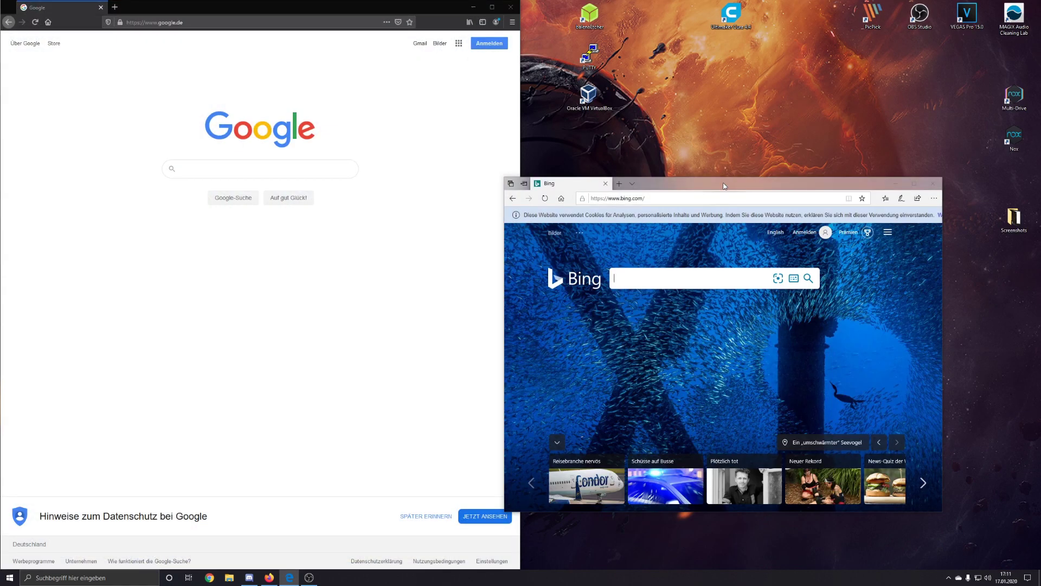